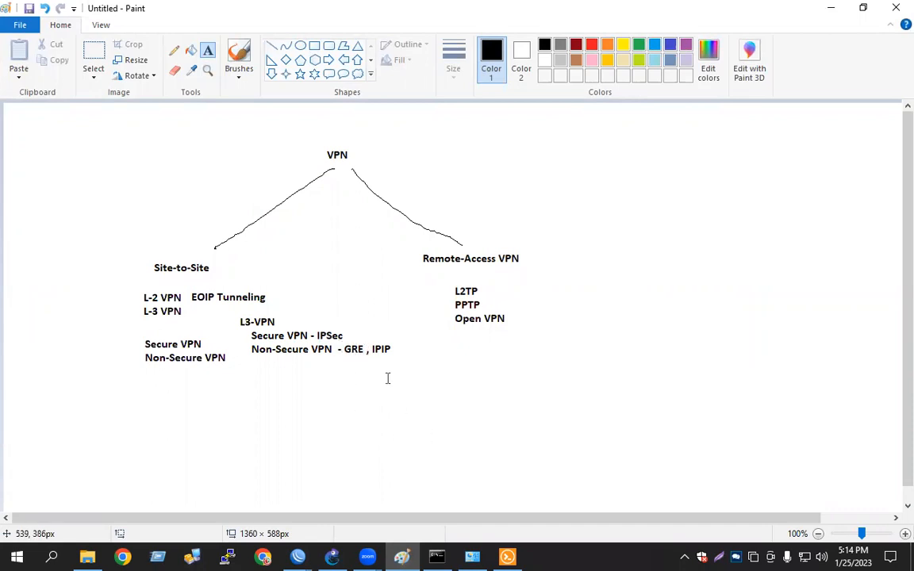
pyautogui.click(407, 556)
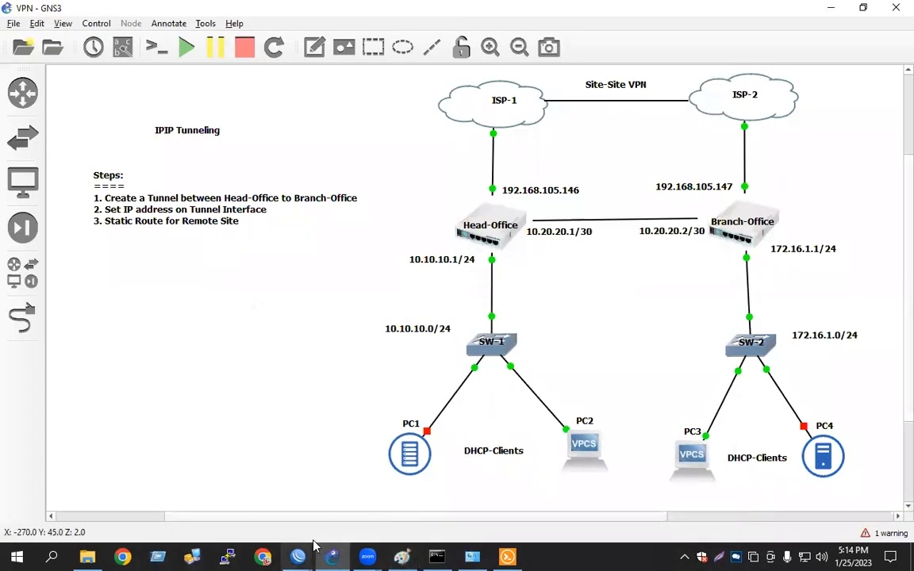
pyautogui.click(401, 557)
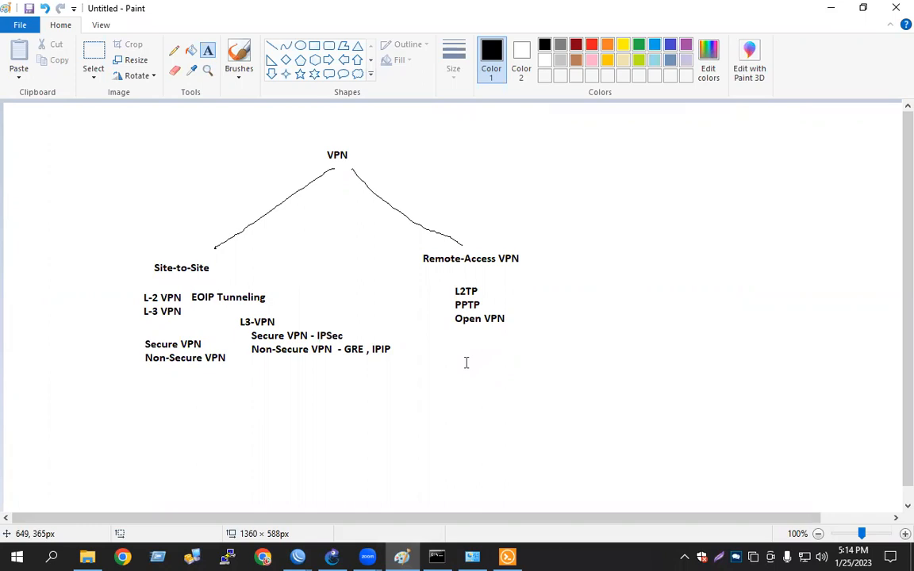
pyautogui.click(404, 555)
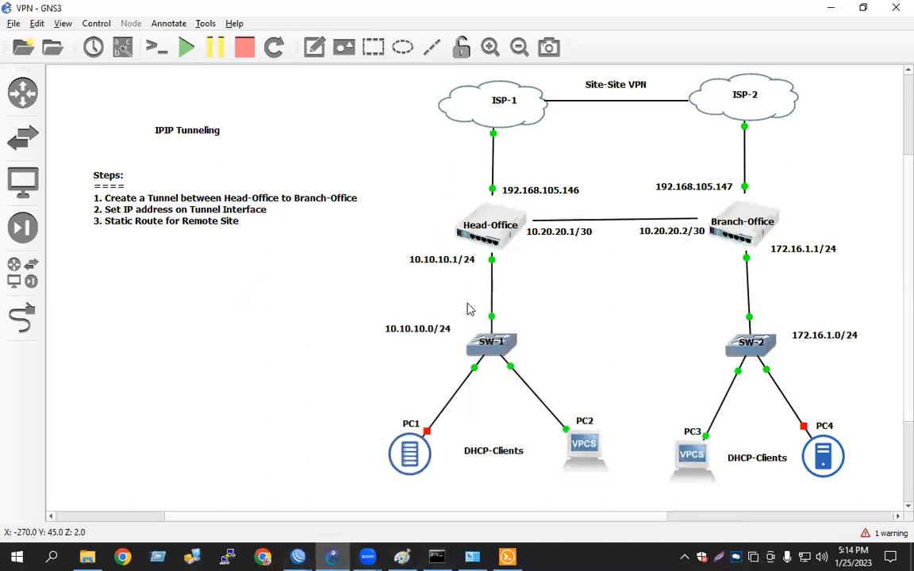
# Remove the IPIP tunnel interface on the Head-Office router
pyautogui.moveTo(297, 556)
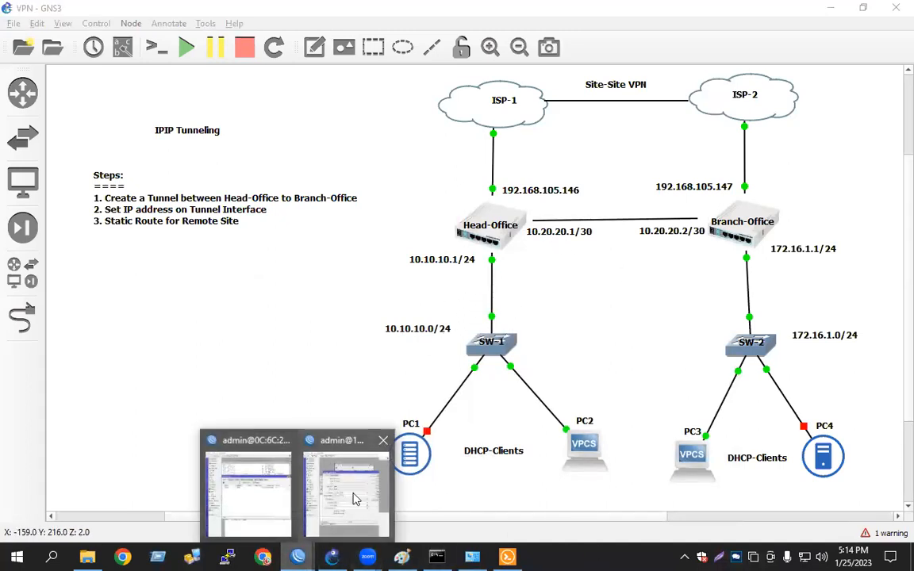
pyautogui.click(245, 495)
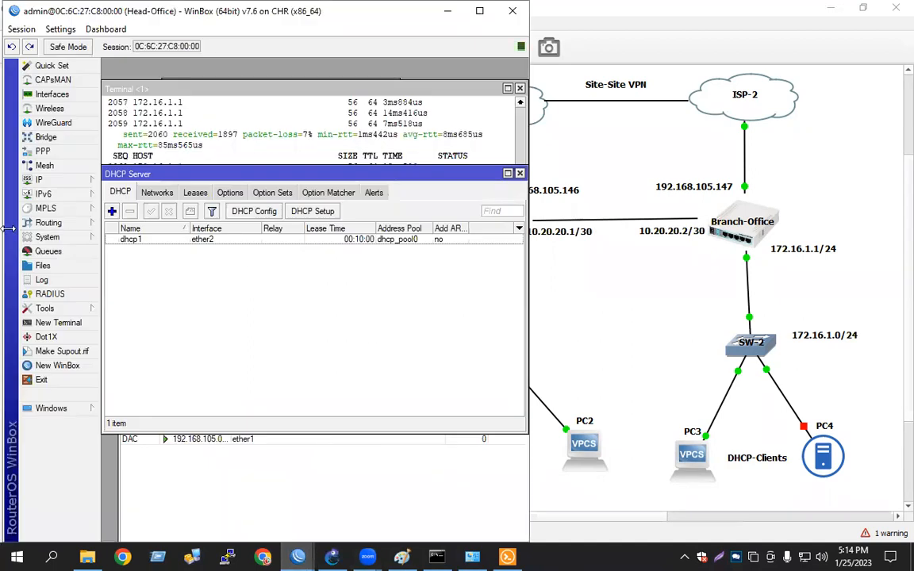
pyautogui.click(52, 93)
pyautogui.click(171, 229)
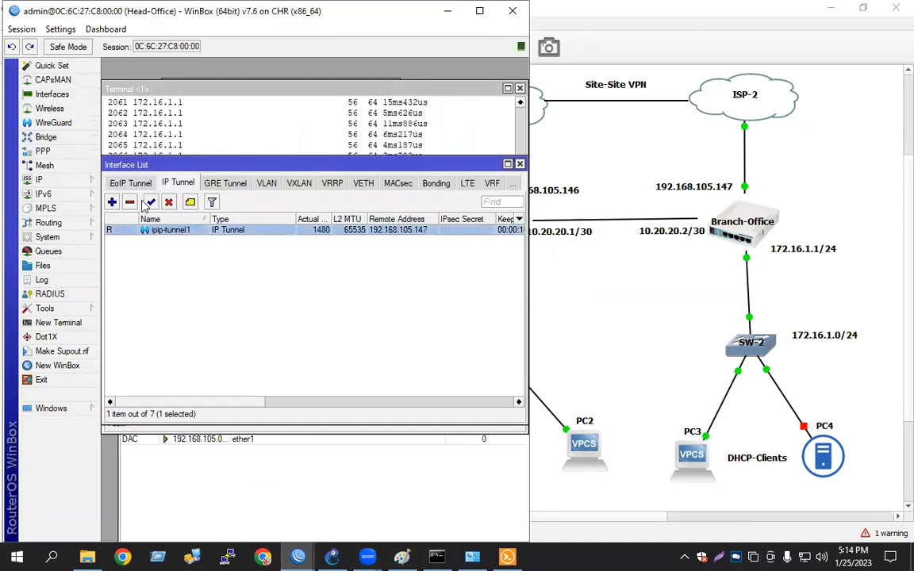
pyautogui.click(129, 202)
# Remove the 10.20.20.1/30 tunnel address from the Head-Office router's address list
pyautogui.click(68, 180)
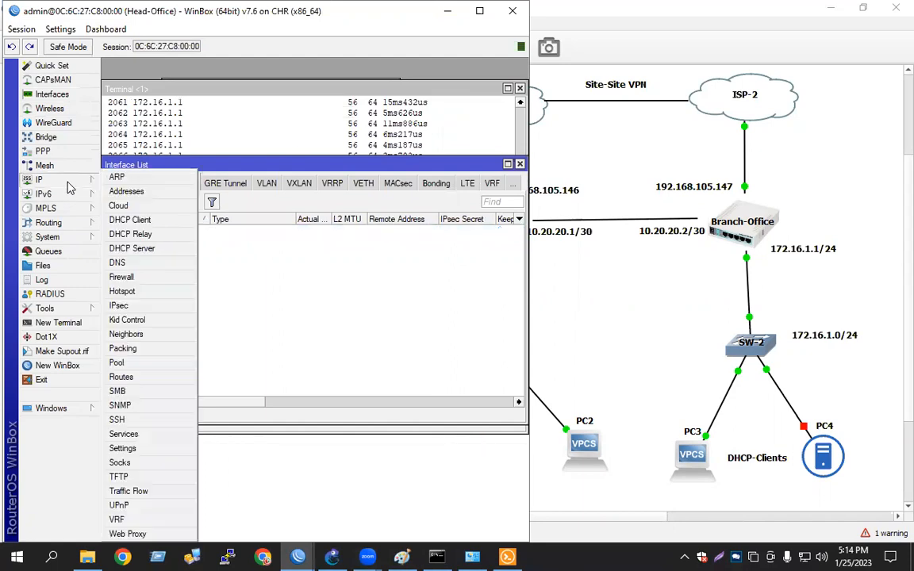
pyautogui.click(126, 191)
pyautogui.click(225, 148)
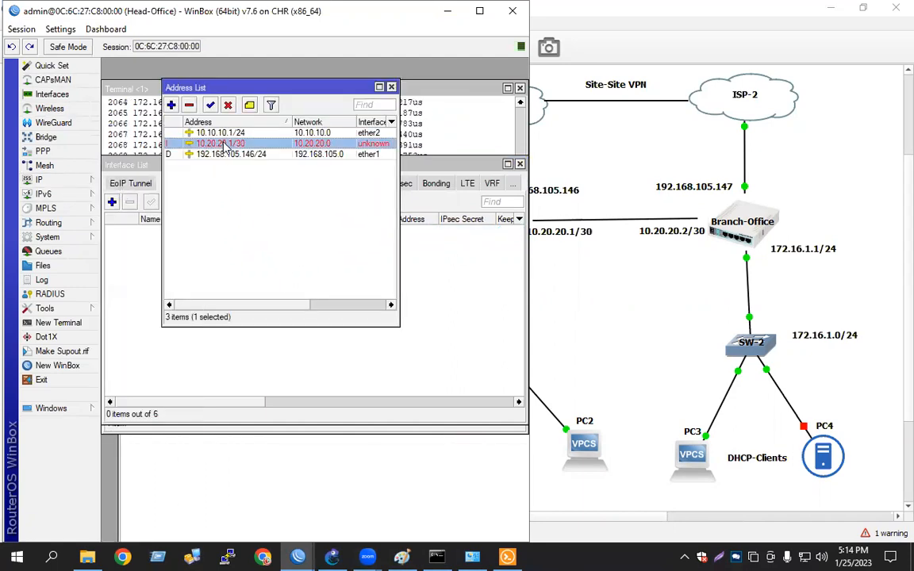
pyautogui.click(189, 105)
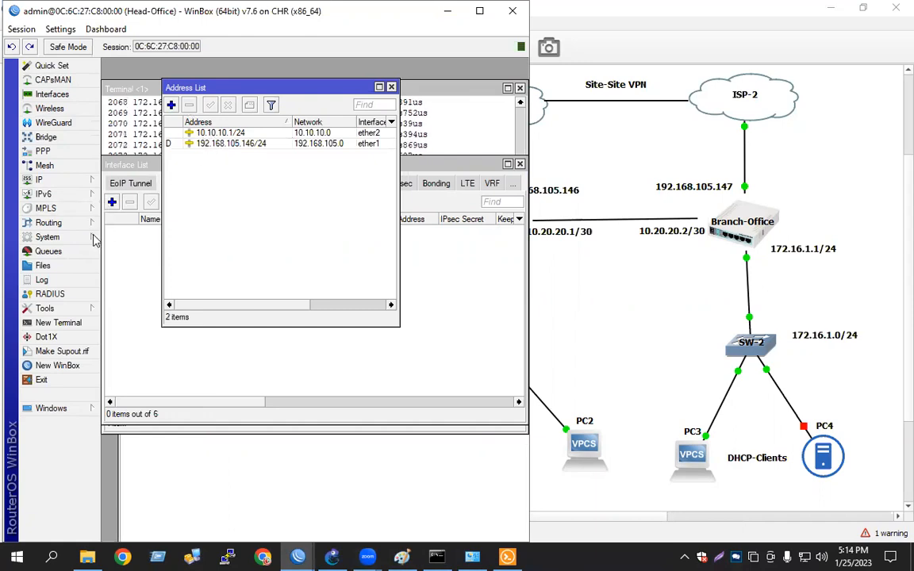
# Remove the Head-Office static route to 172.16.1.0/24 via gateway 10.20.20.2
pyautogui.click(68, 180)
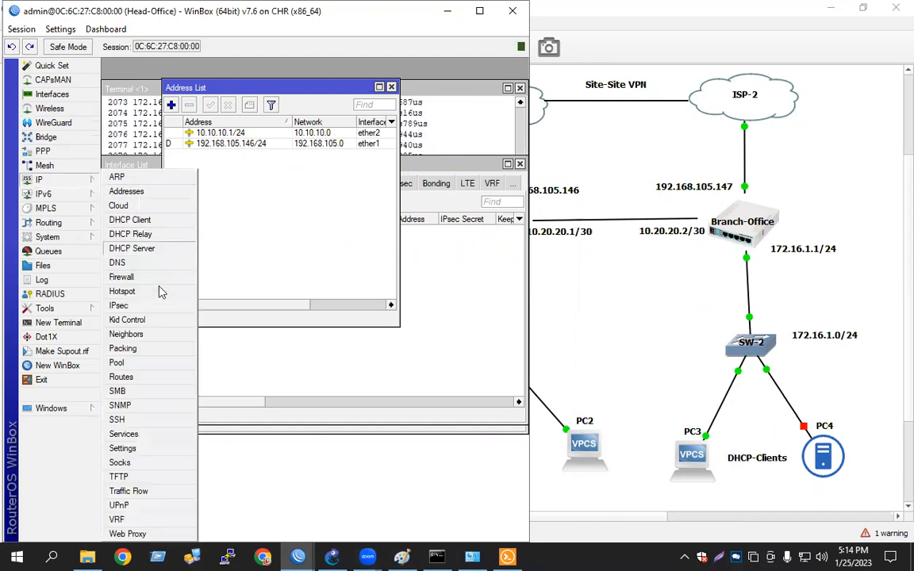
pyautogui.click(127, 378)
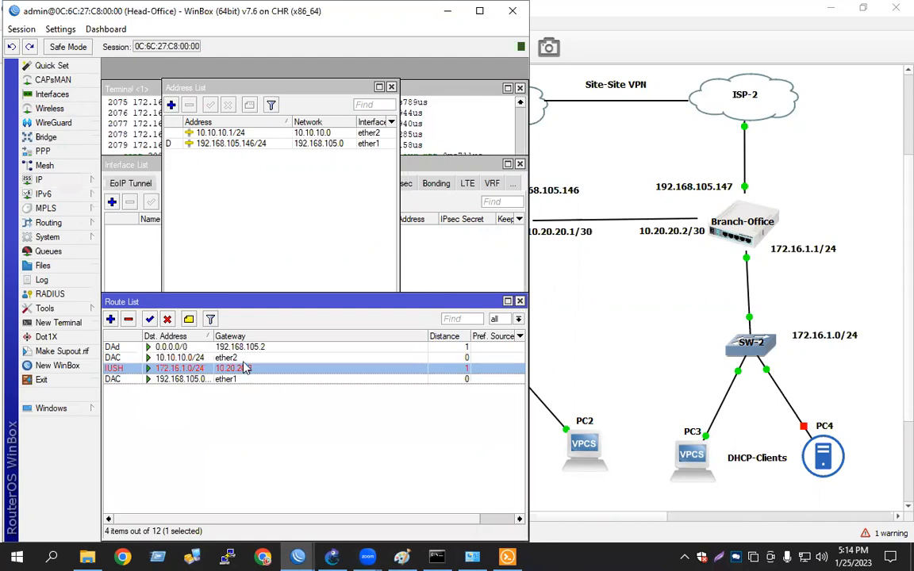
pyautogui.click(128, 320)
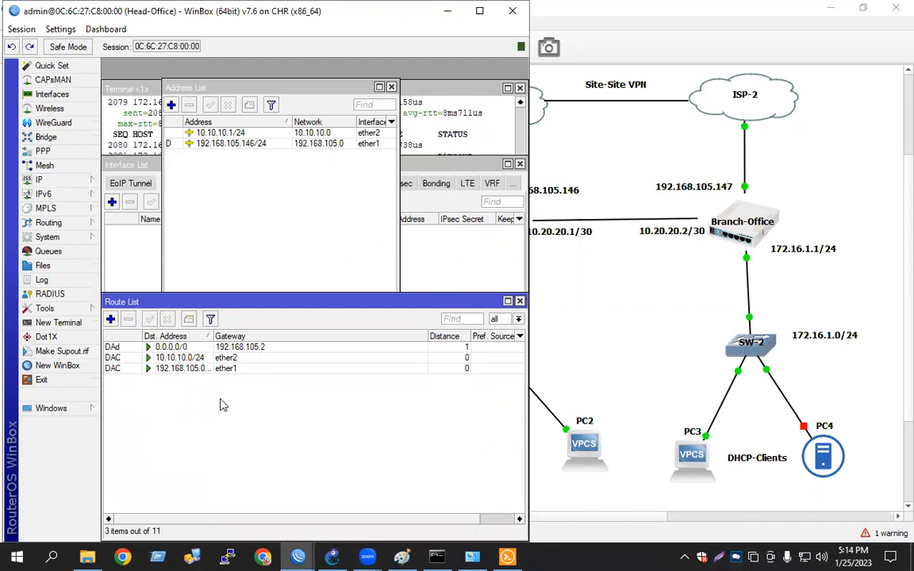
# Close the Branch-Office tunnel dialog and remove its IPIP tunnel interface
pyautogui.click(298, 555)
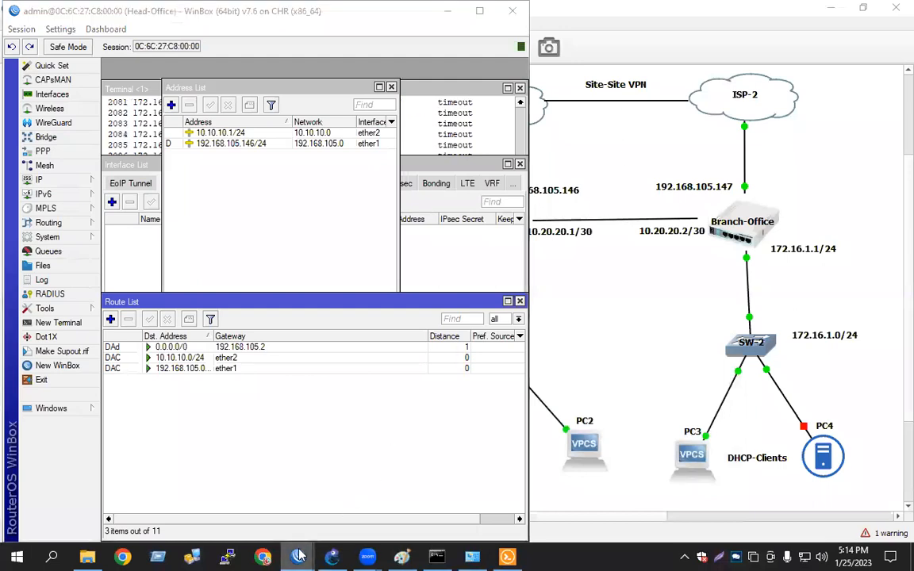
pyautogui.click(349, 476)
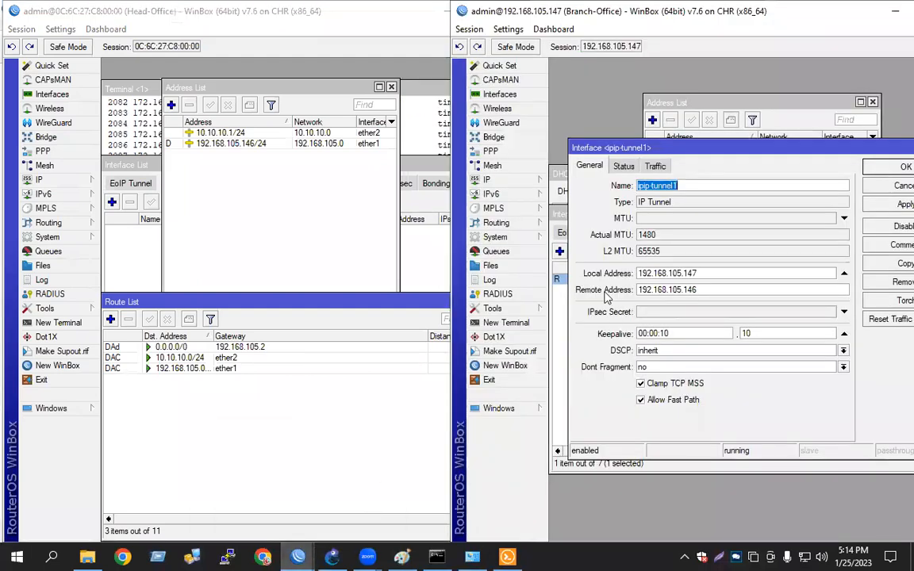
pyautogui.click(895, 191)
pyautogui.click(577, 251)
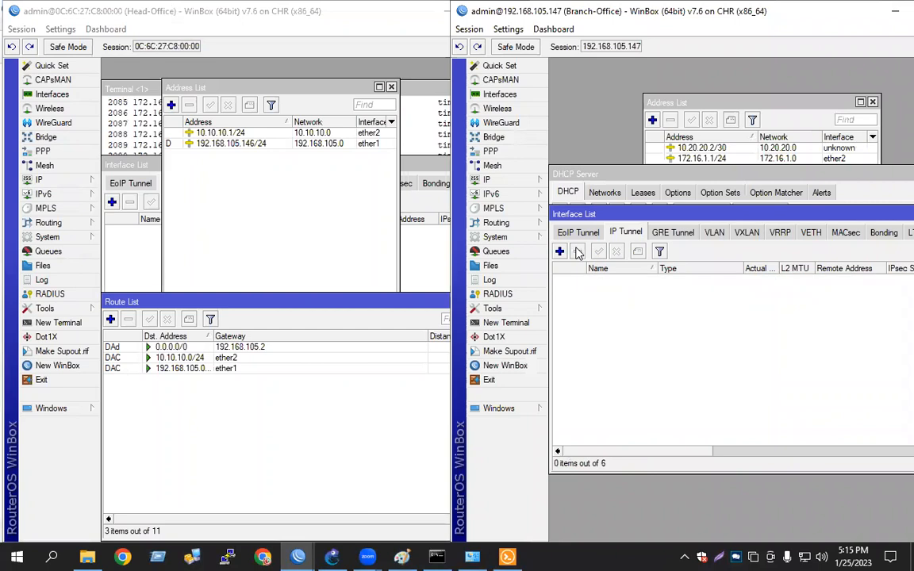
# Remove the 10.20.20.2/30 tunnel address from the Branch-Office router's address list
pyautogui.click(501, 181)
pyautogui.click(561, 193)
pyautogui.click(683, 147)
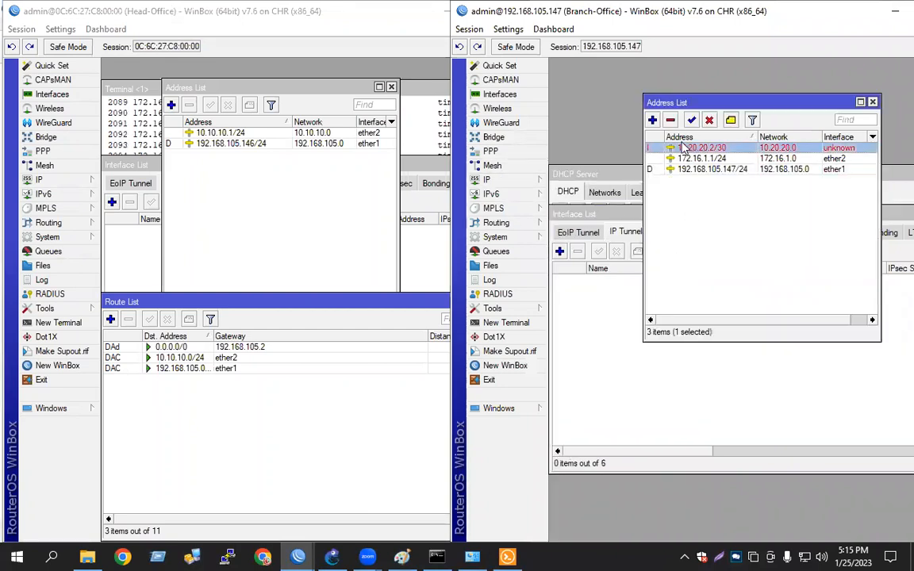
pyautogui.click(671, 122)
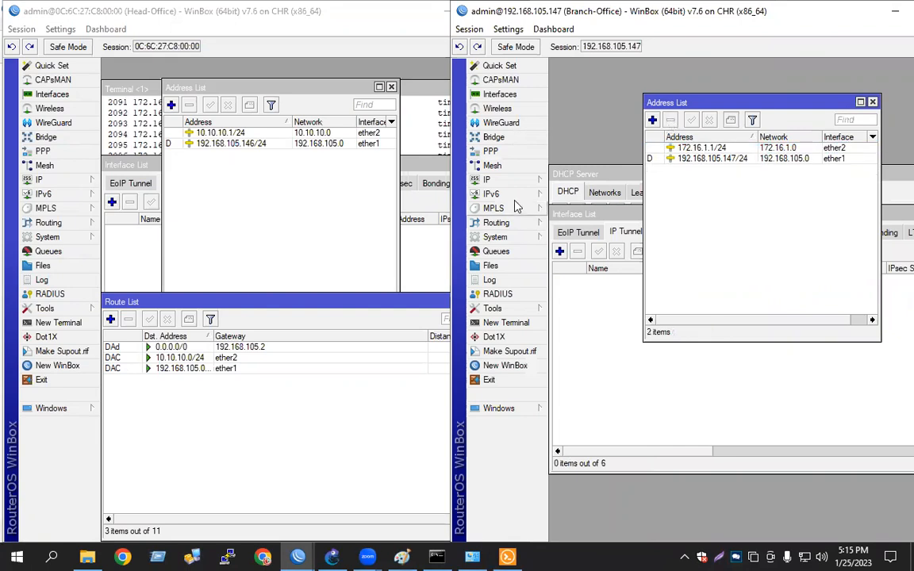
# Remove the static route to the Head-Office LAN on the Branch-Office router
pyautogui.click(495, 179)
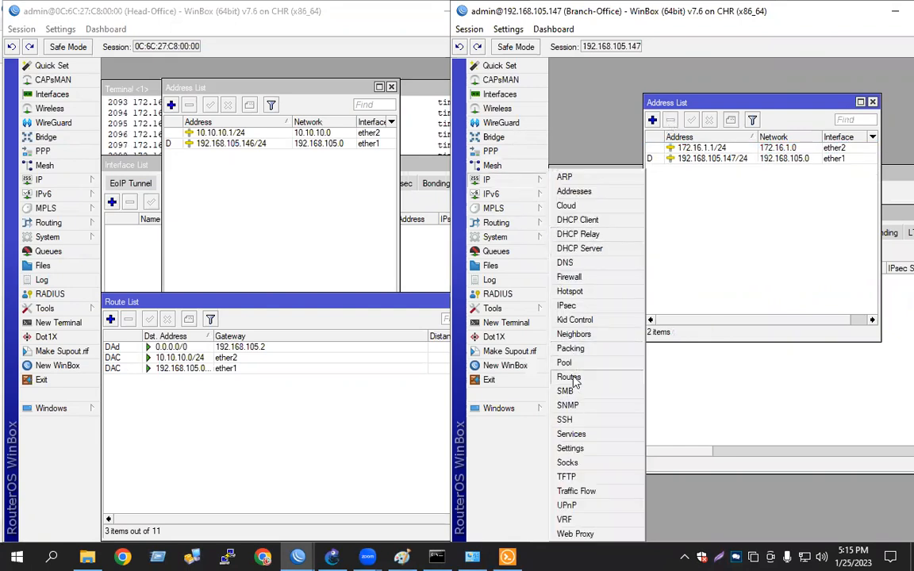
pyautogui.click(569, 377)
pyautogui.click(613, 239)
pyautogui.click(576, 201)
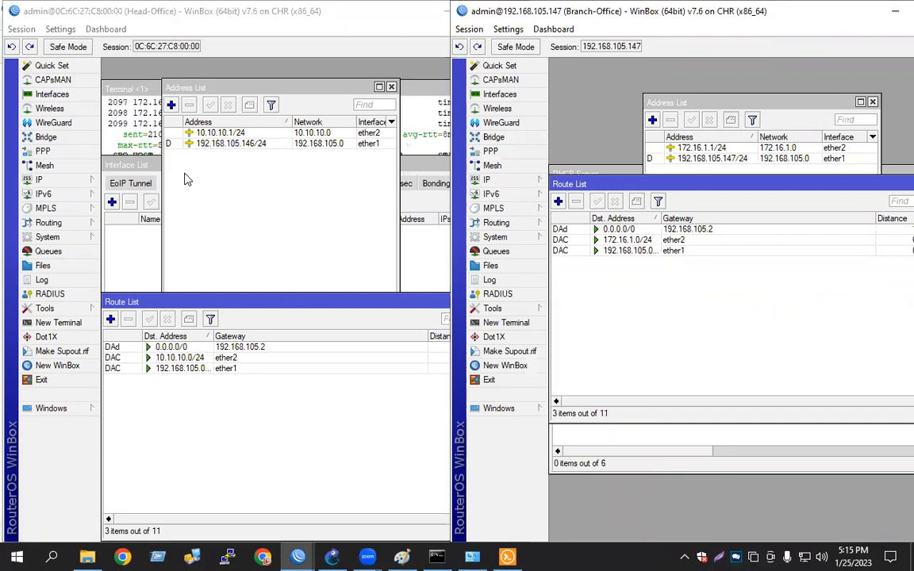
# Stop and rerun the Head-Office ping to 172.16.1.1 with source address 10.10.10.1
pyautogui.click(137, 125)
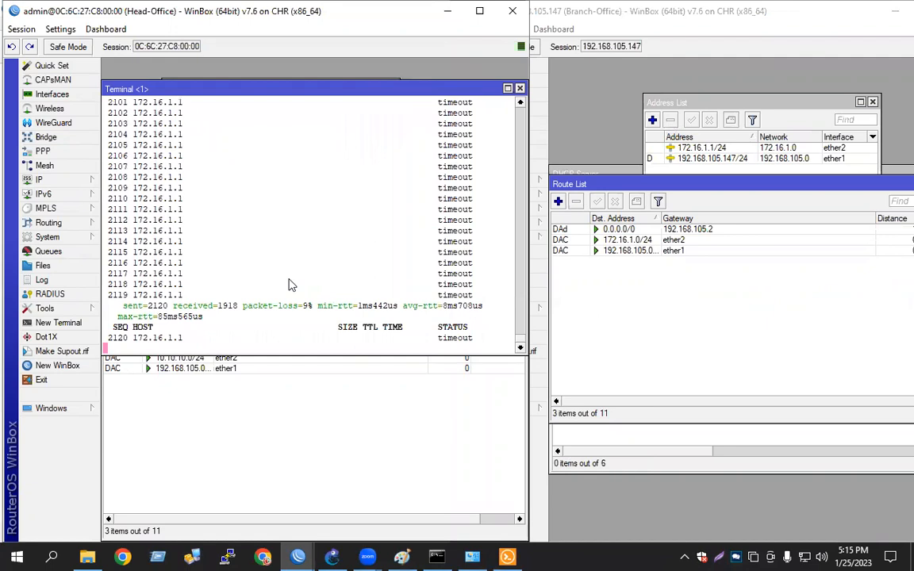
pyautogui.hotkey('ctrl', 'c')
pyautogui.press('Up')
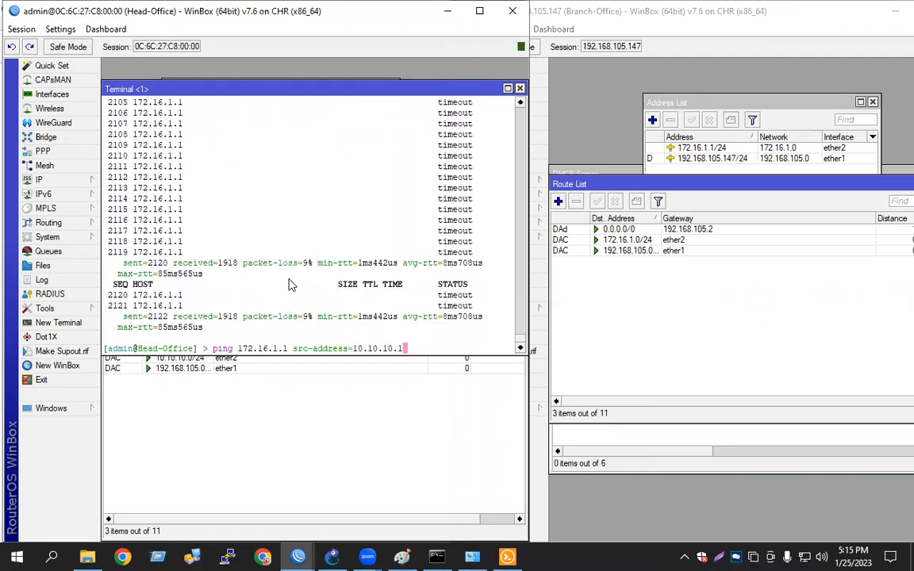
pyautogui.press('Return')
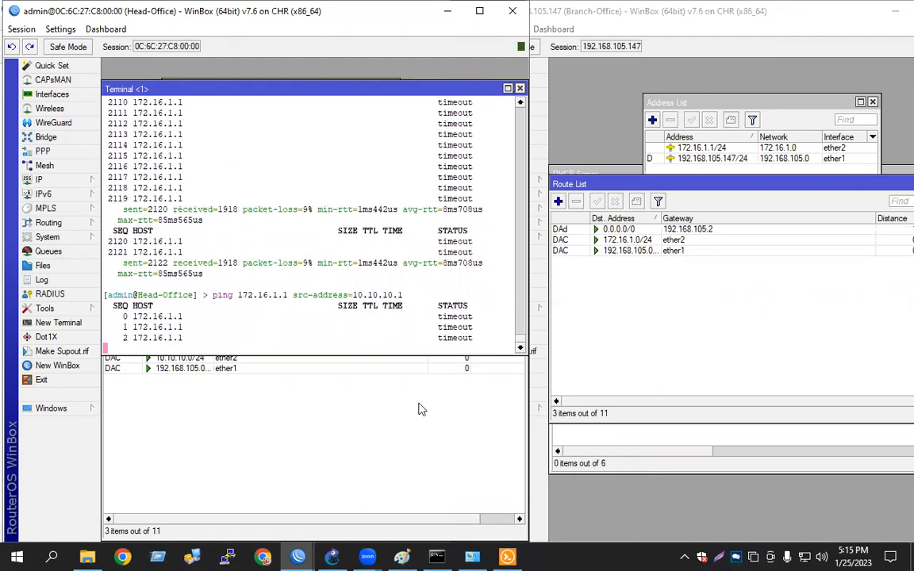
# Rerun the ping from PC2 to 172.16.1.254 in its console
pyautogui.click(333, 557)
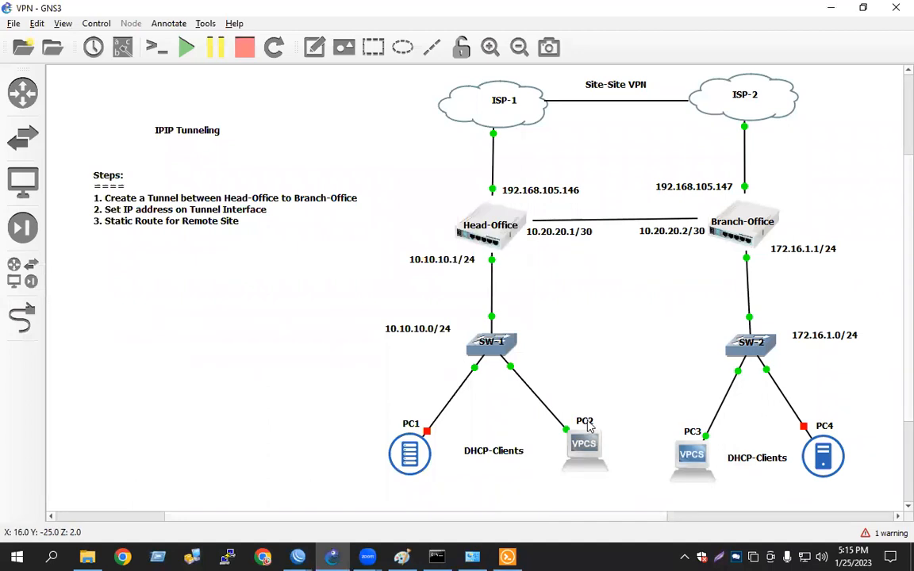
pyautogui.click(508, 556)
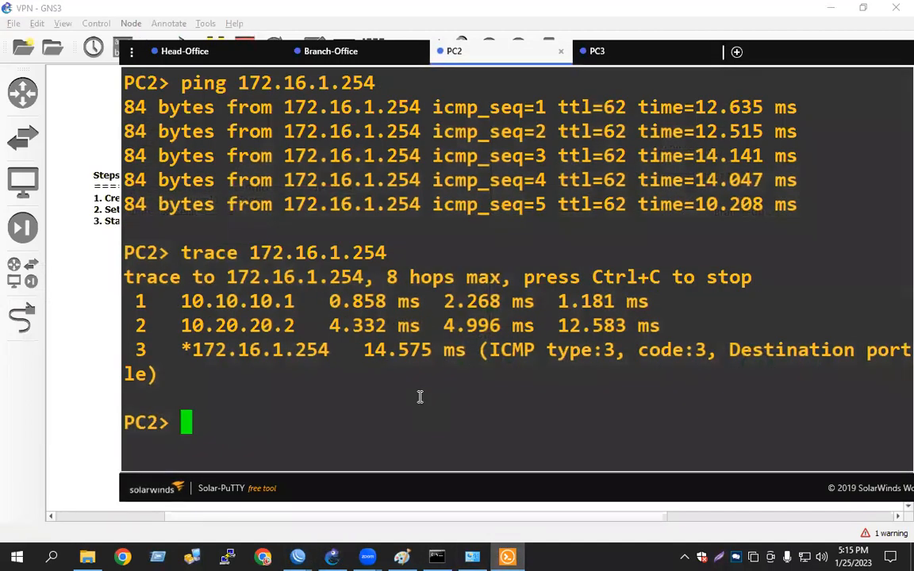
pyautogui.press('Up')
pyautogui.press('Up')
pyautogui.press('Return')
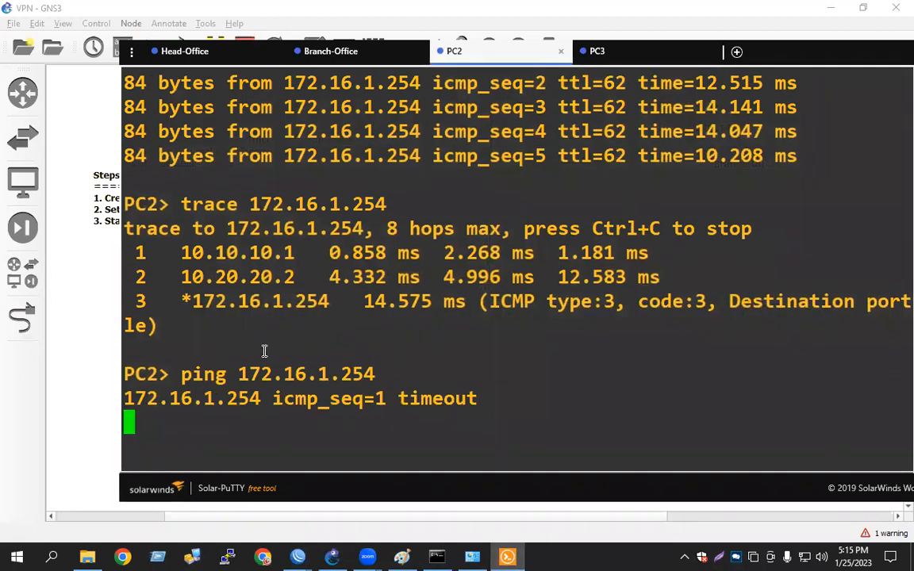
# Add a topology note reading "GRE Tunnel" with an "=======" underline
pyautogui.click(520, 552)
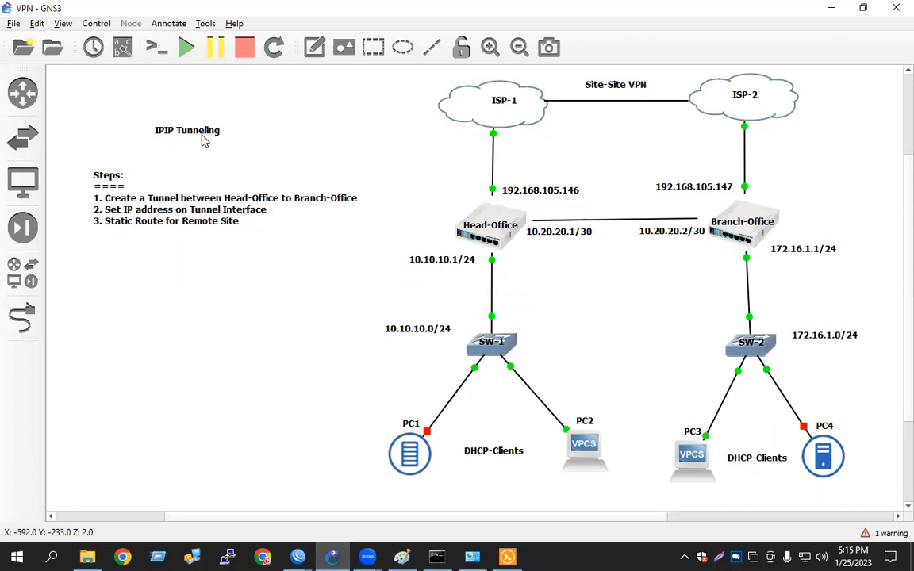
pyautogui.click(315, 47)
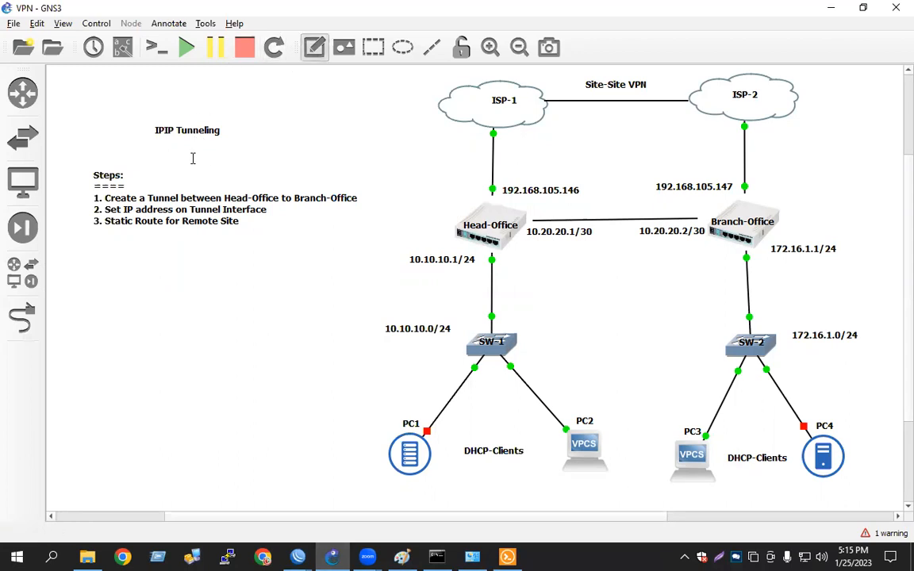
pyautogui.click(155, 155)
pyautogui.write('GRE')
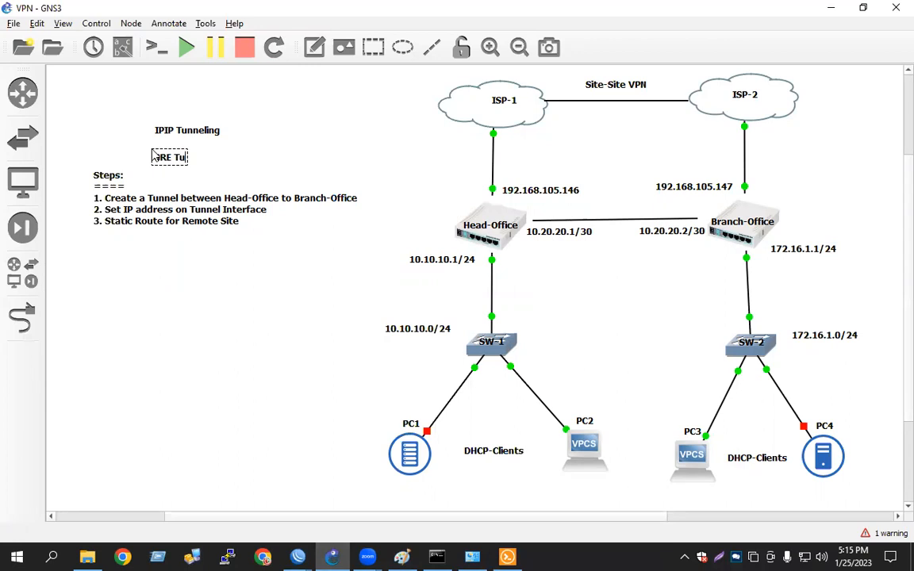
pyautogui.write('Tunnel')
pyautogui.press('Return')
pyautogui.write('=======')
# Move the old IPIP Tunneling label away and position the GRE Tunnel heading in its place
pyautogui.click(136, 118)
pyautogui.moveTo(199, 162); pyautogui.dragTo(220, 133)
pyautogui.moveTo(298, 145); pyautogui.dragTo(256, 530)
pyautogui.moveTo(201, 165); pyautogui.dragTo(208, 142)
pyautogui.click(267, 110)
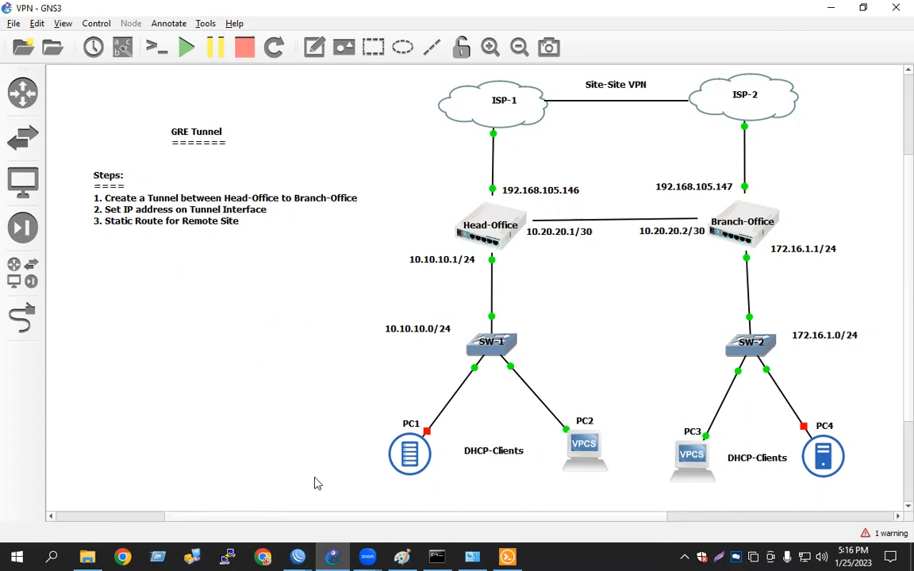
# On Head-Office, create a new GRE tunnel interface and set its local address to 192.168.105.146, copied from the topology label
pyautogui.click(298, 558)
pyautogui.click(253, 484)
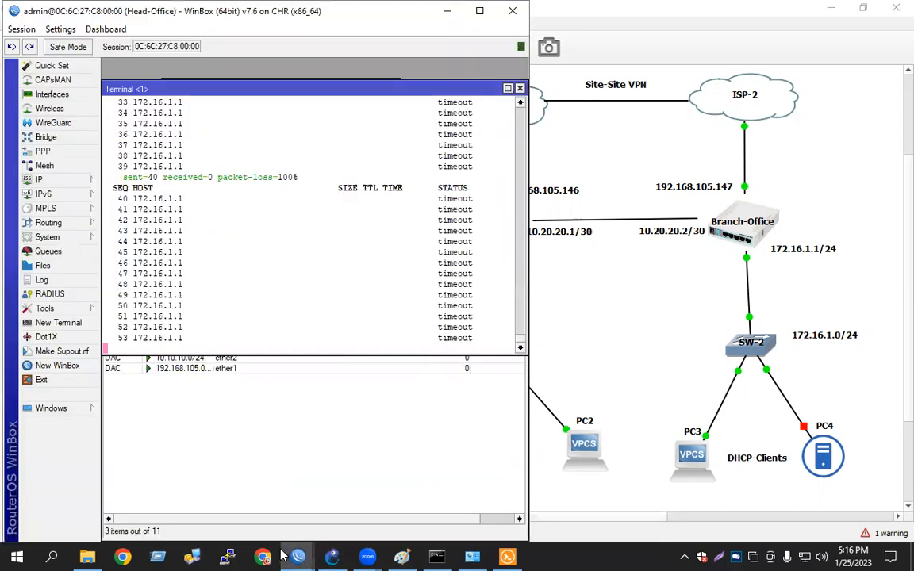
pyautogui.moveTo(298, 558)
pyautogui.click(349, 492)
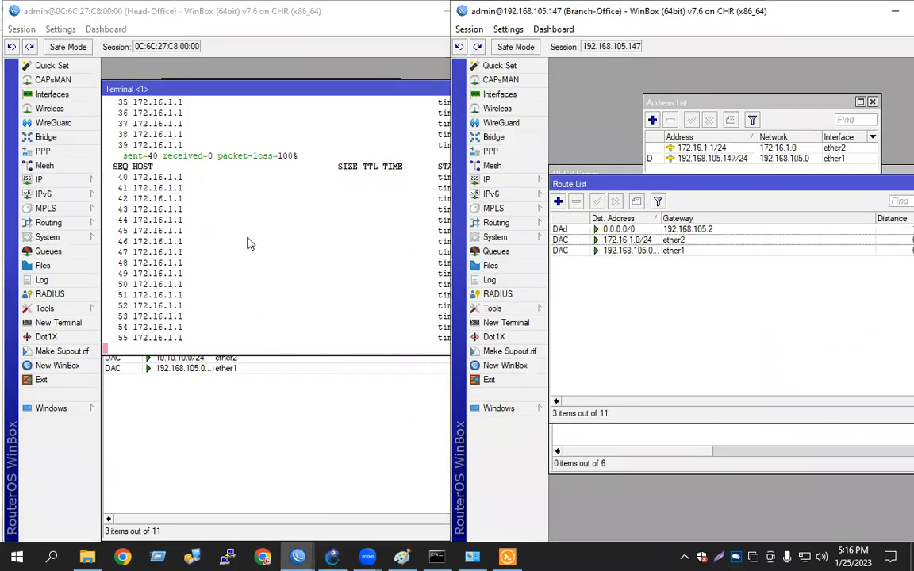
pyautogui.click(249, 244)
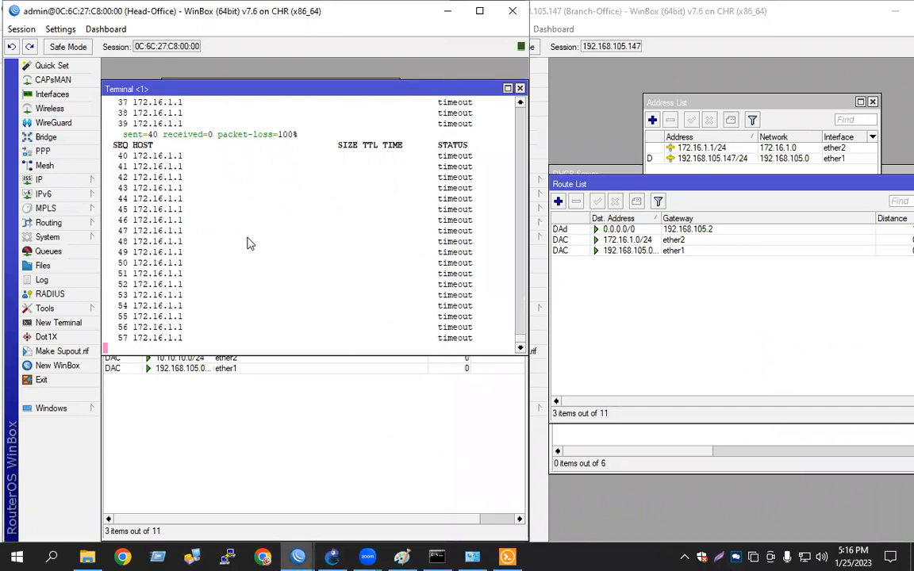
pyautogui.click(54, 95)
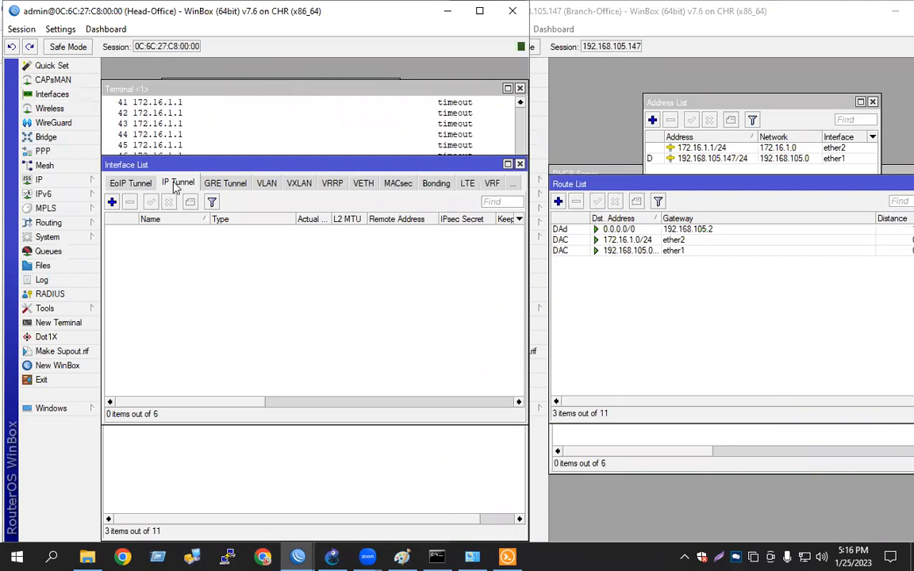
pyautogui.click(225, 186)
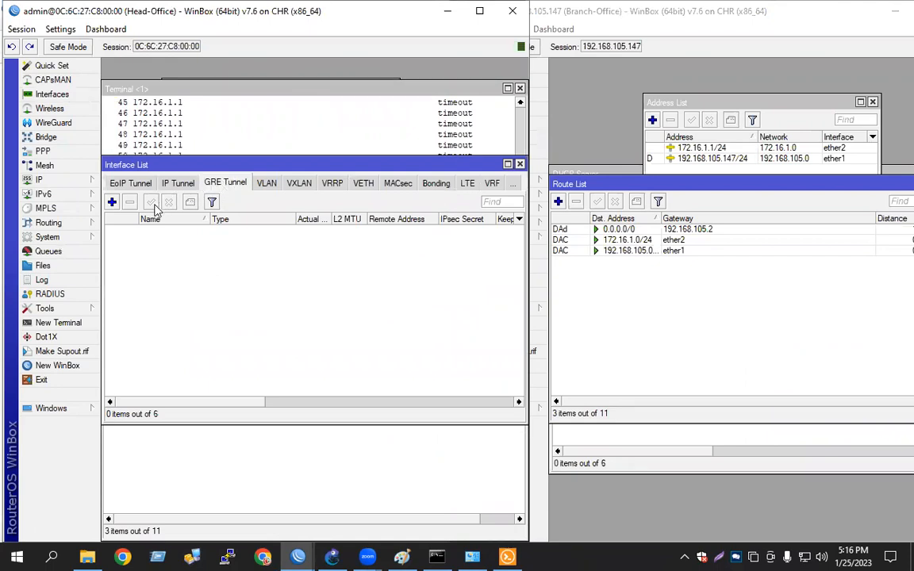
pyautogui.click(112, 202)
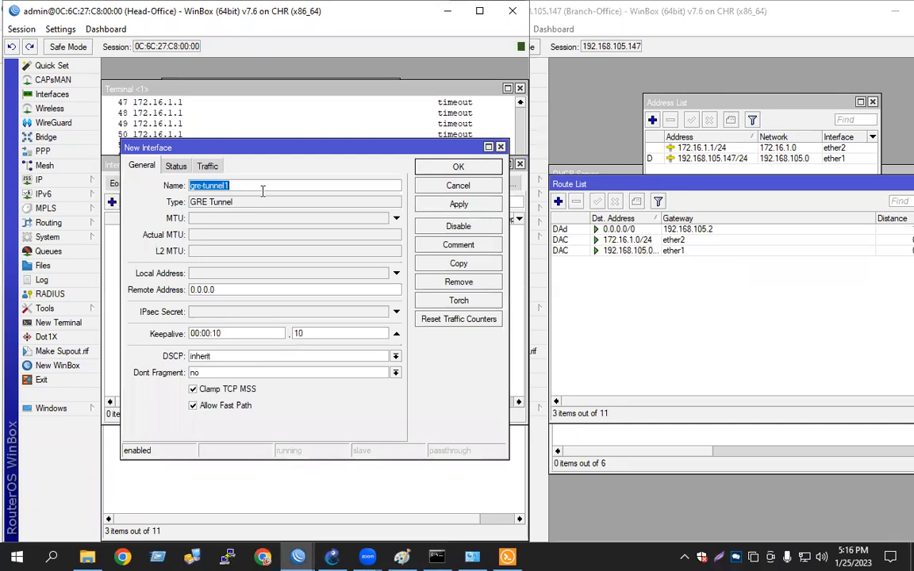
pyautogui.click(198, 273)
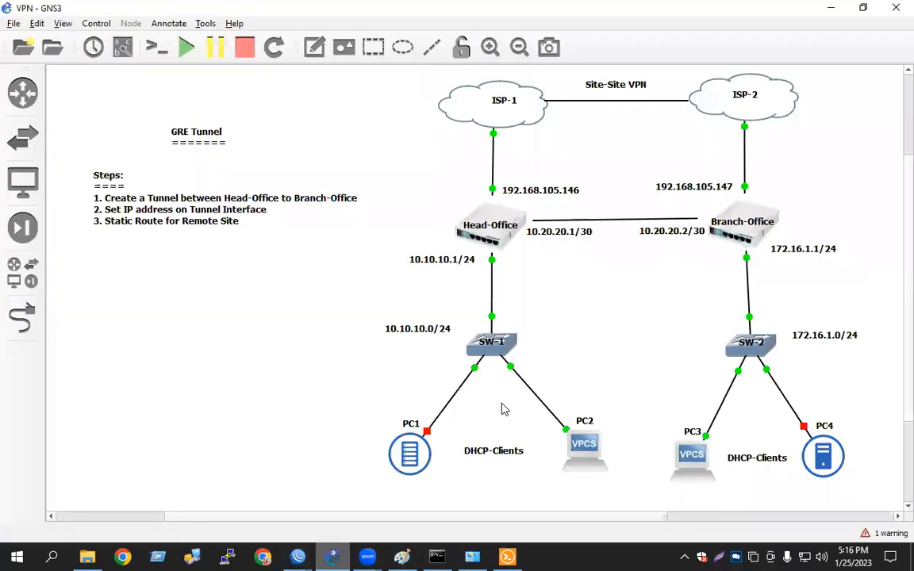
pyautogui.click(333, 557)
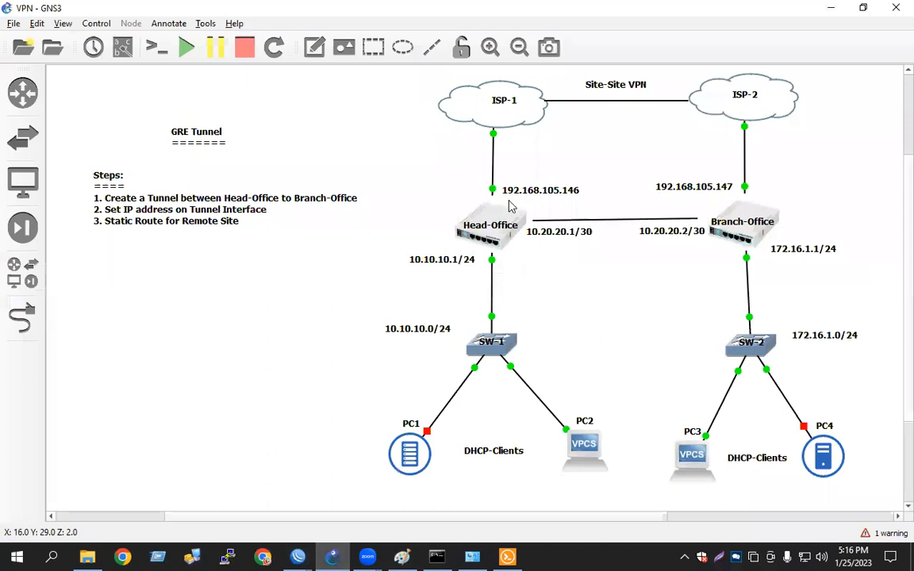
pyautogui.doubleClick(578, 197)
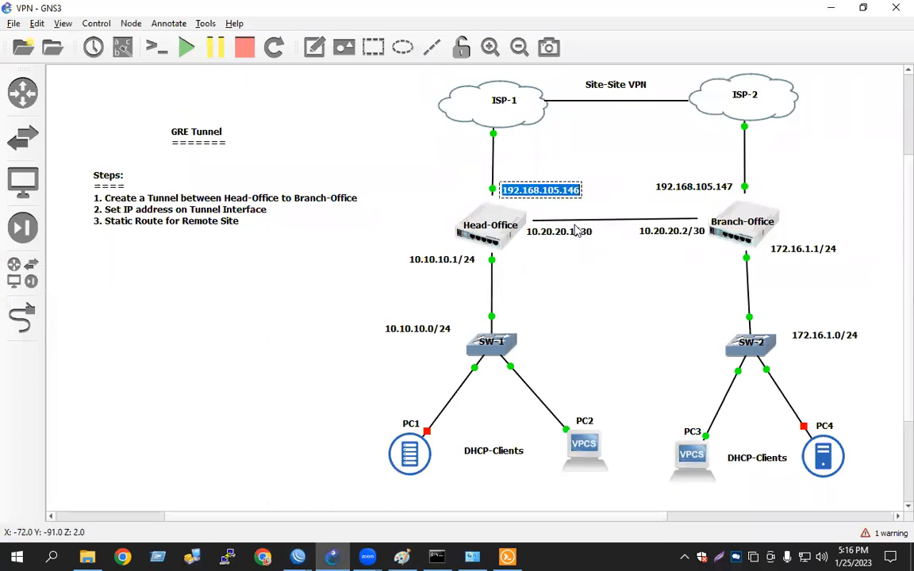
pyautogui.click(573, 361)
pyautogui.click(342, 555)
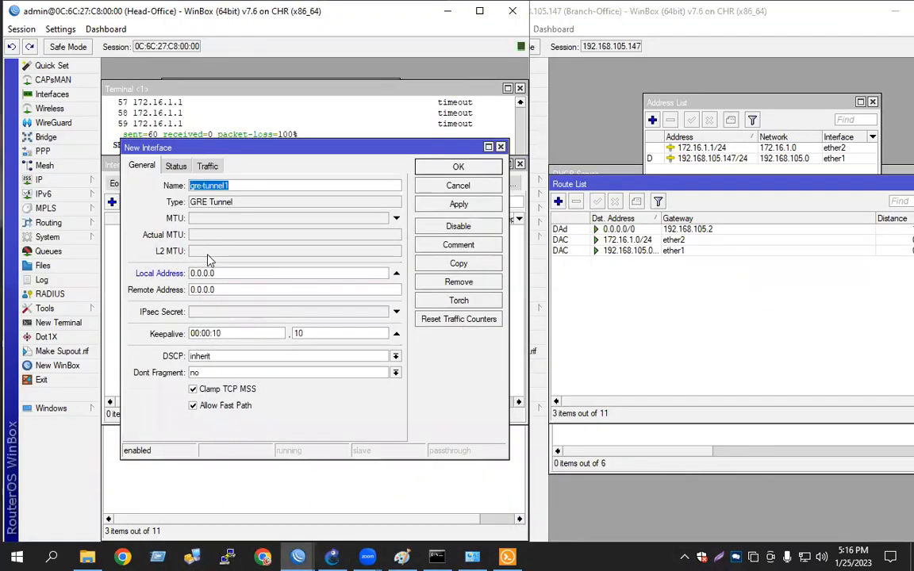
pyautogui.moveTo(225, 273); pyautogui.dragTo(153, 275)
pyautogui.hotkey('ctrl', 'v')
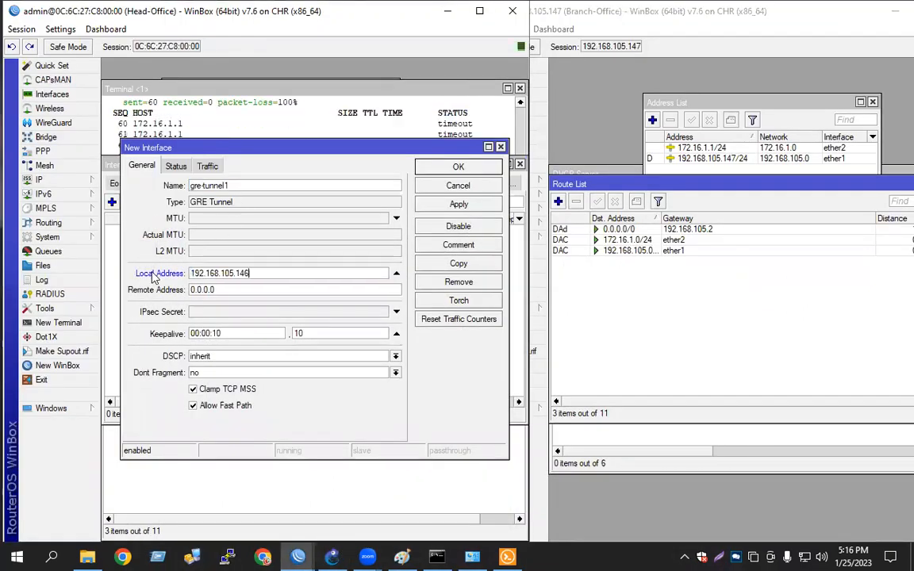
# Set the Head-Office tunnel's remote address to 192.168.105.147 and apply the new gre-tunnel1 interface
pyautogui.moveTo(236, 291); pyautogui.dragTo(179, 302)
pyautogui.hotkey('ctrl', 'v')
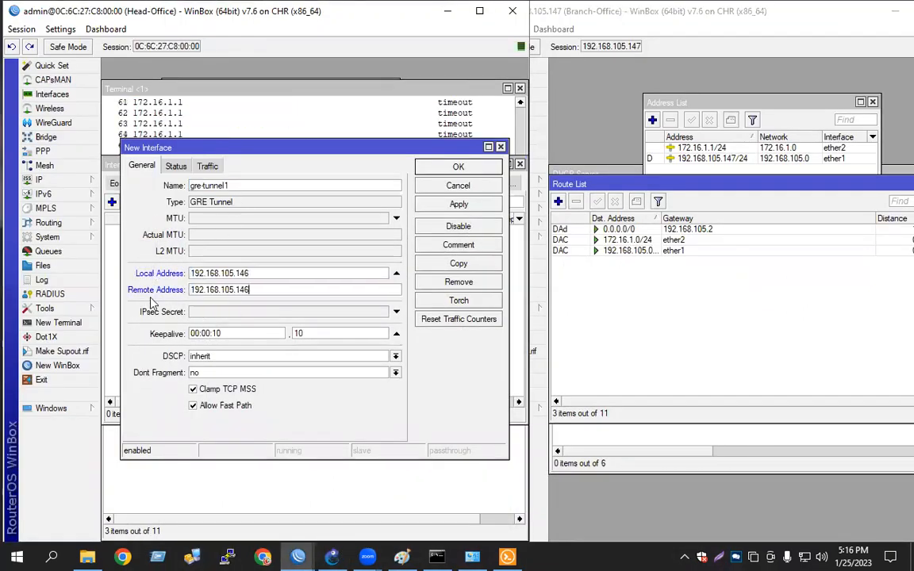
pyautogui.click(334, 557)
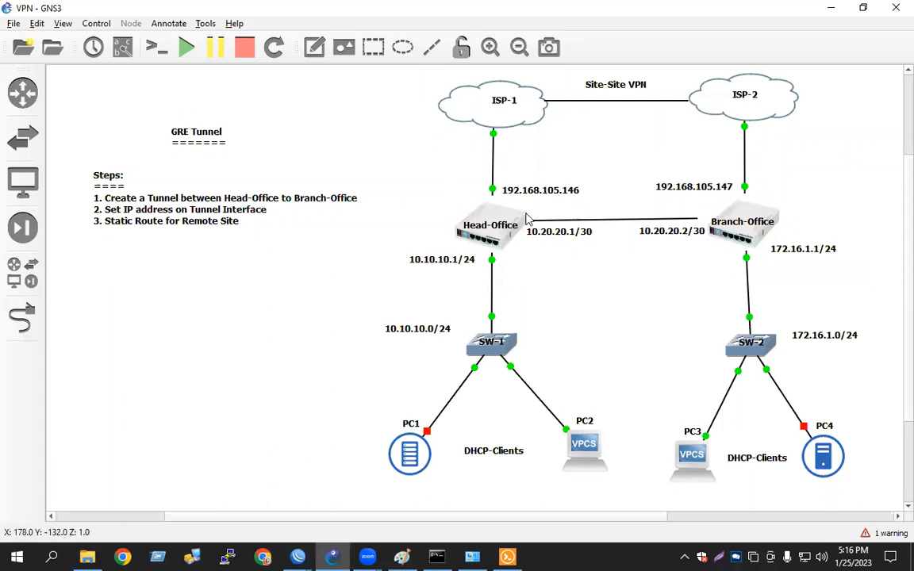
pyautogui.click(297, 557)
pyautogui.click(468, 205)
pyautogui.click(472, 167)
# On Branch-Office, add a GRE tunnel with local address 192.168.105.147 and remote address 192.168.105.146
pyautogui.click(724, 315)
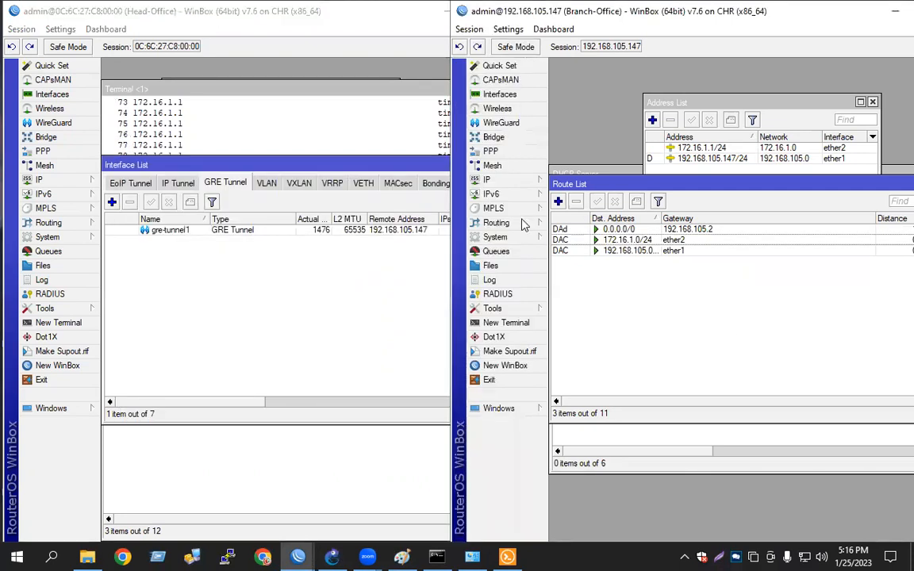
pyautogui.click(500, 93)
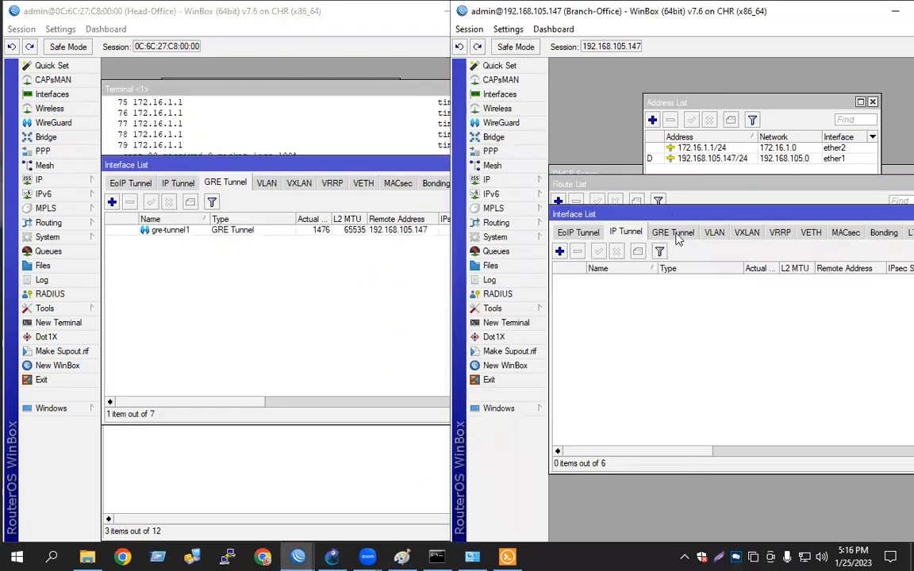
pyautogui.click(671, 233)
pyautogui.click(559, 252)
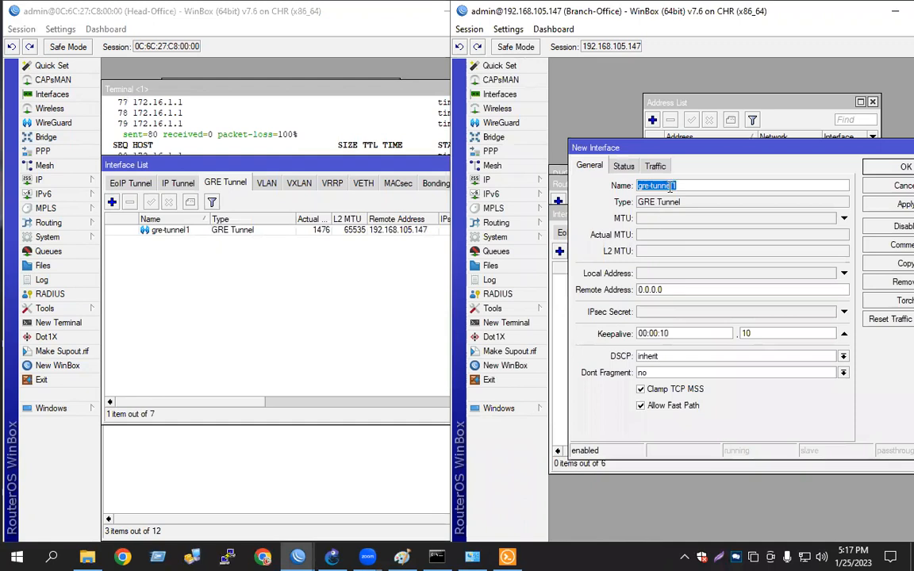
pyautogui.click(667, 275)
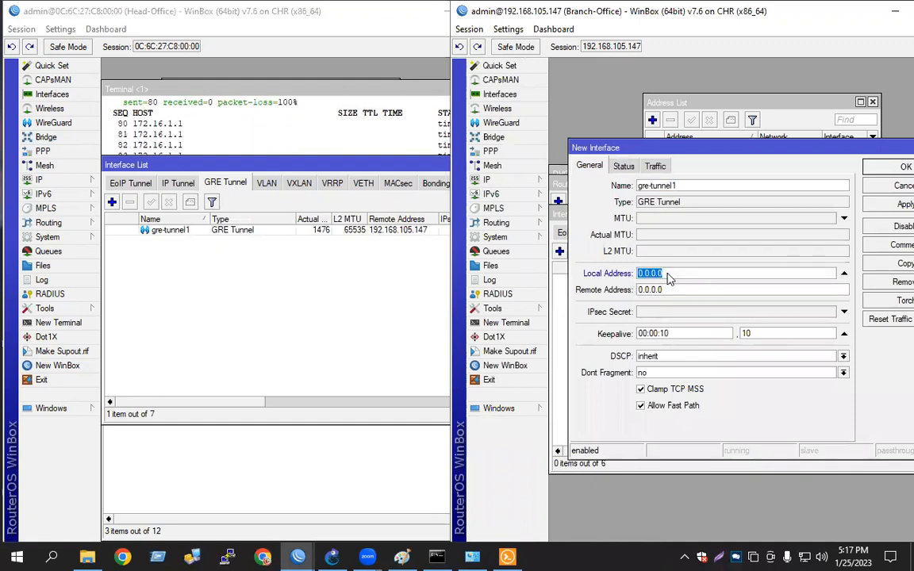
pyautogui.write('192.168.105.146')
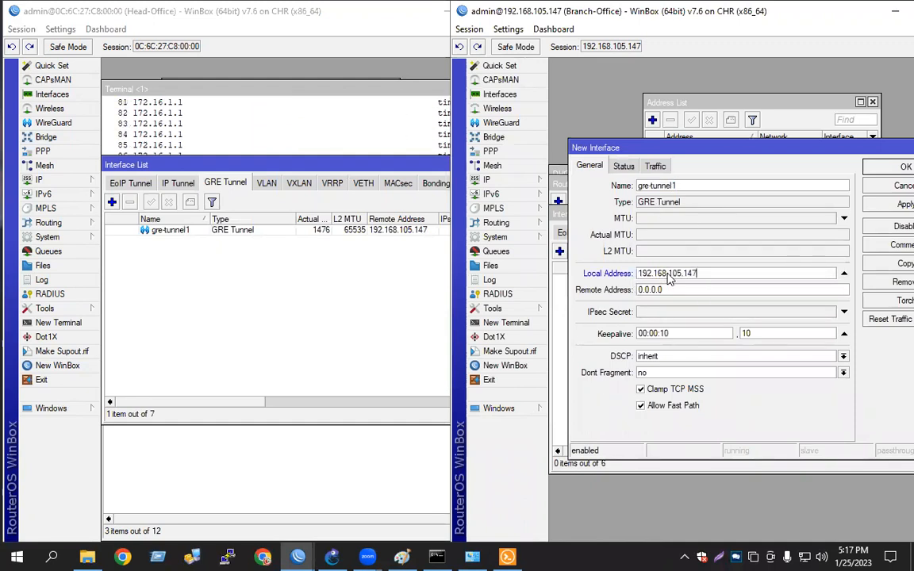
pyautogui.click(665, 290)
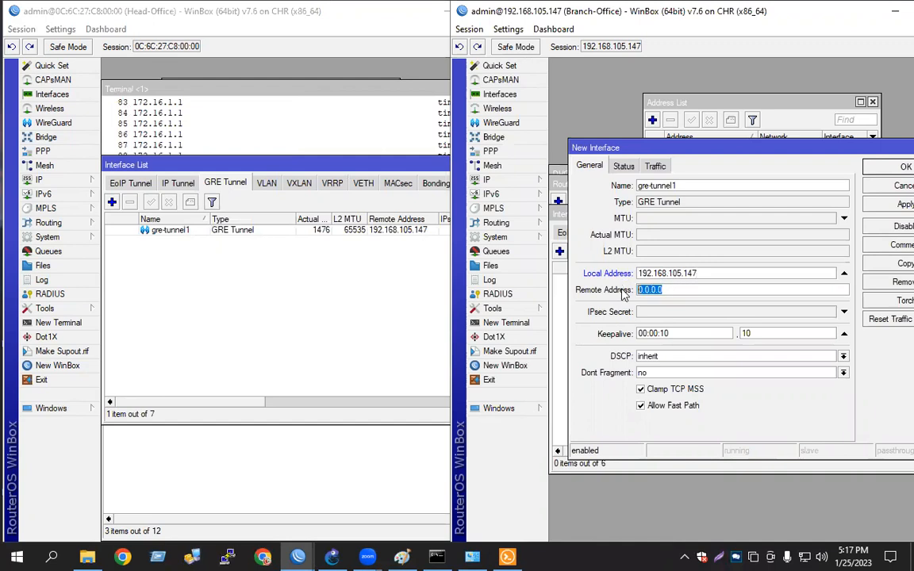
pyautogui.write('192.168.105.146')
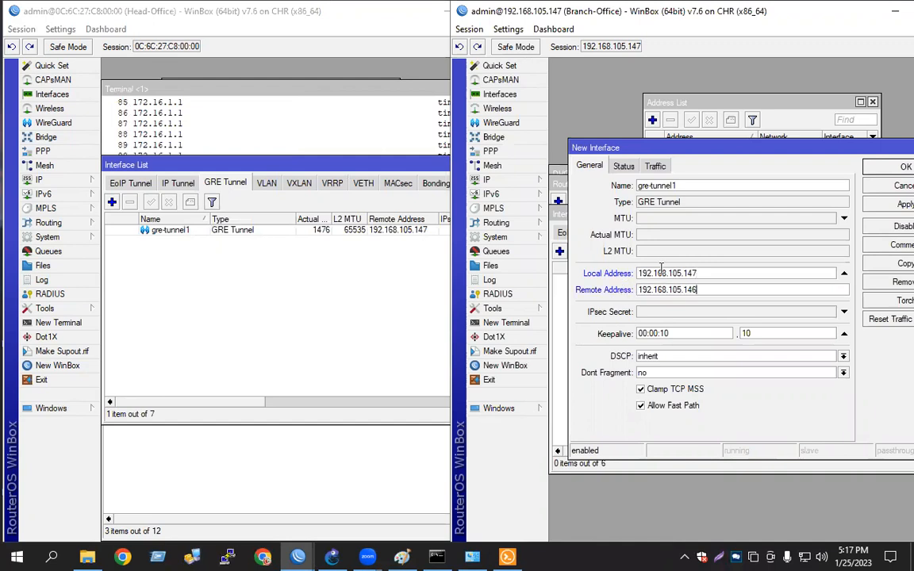
pyautogui.click(903, 204)
pyautogui.click(904, 166)
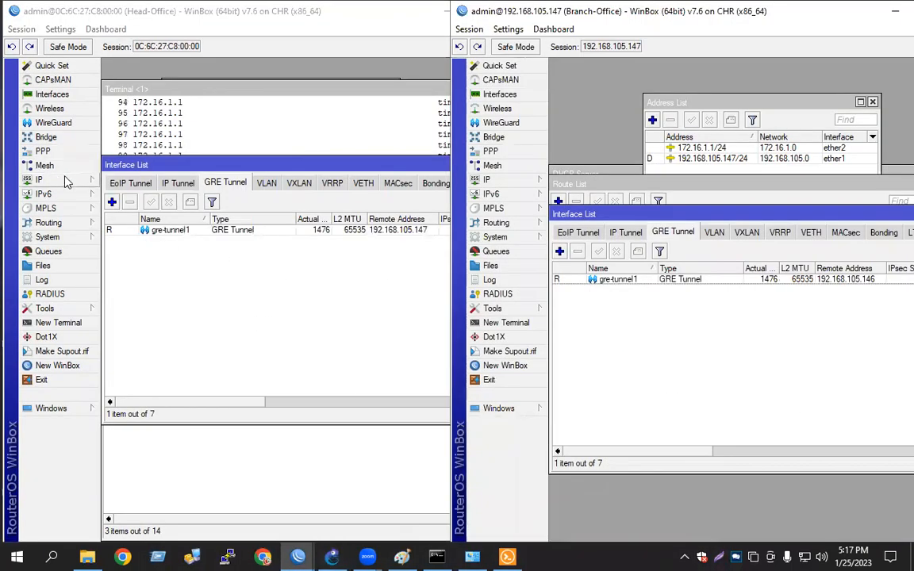
# On Head-Office, add the IP address 10.20.20.1/30 on interface gre-tunnel1
pyautogui.click(66, 182)
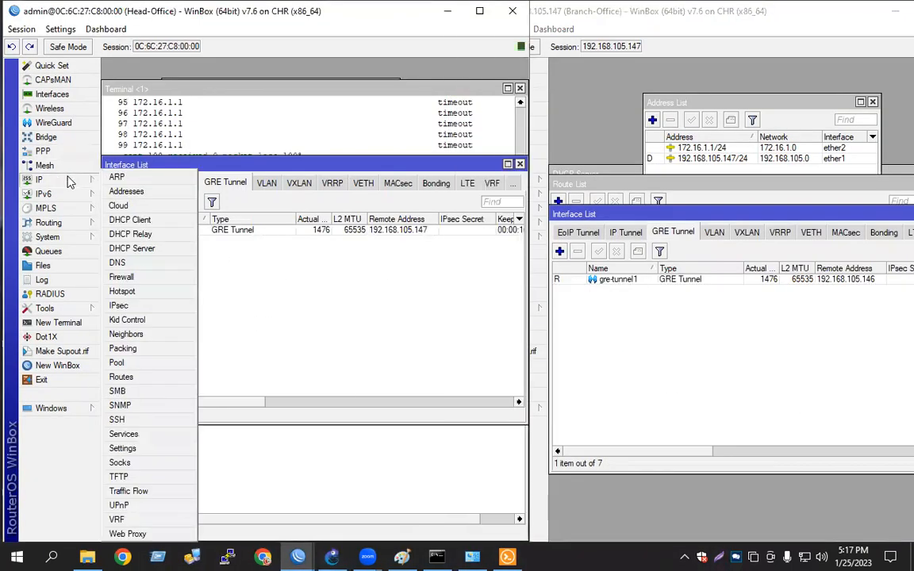
pyautogui.click(115, 191)
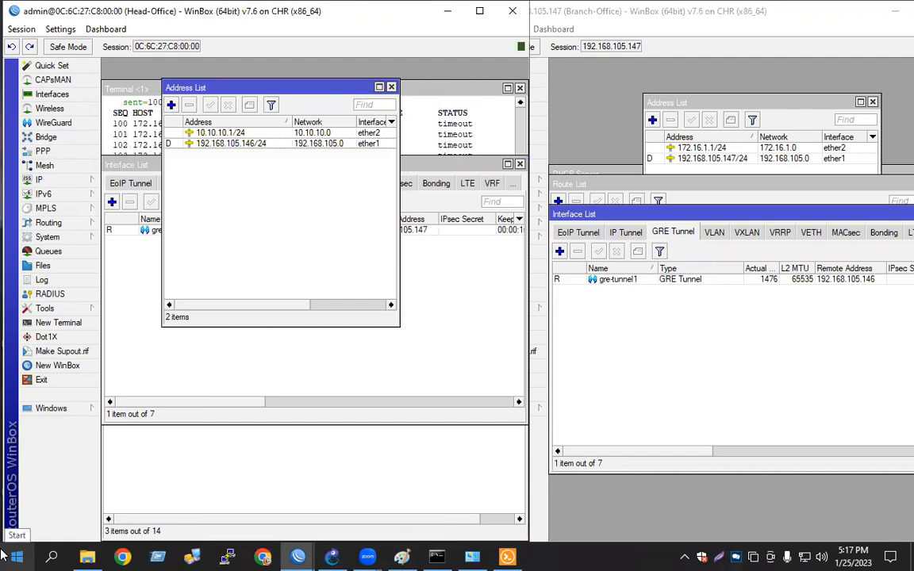
pyautogui.click(171, 105)
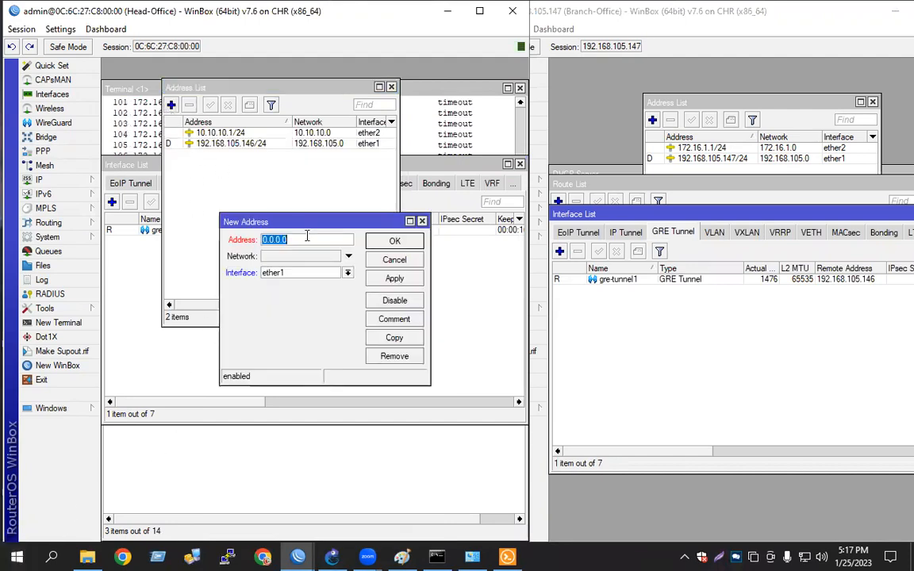
pyautogui.write('1')
pyautogui.write('0.1/30')
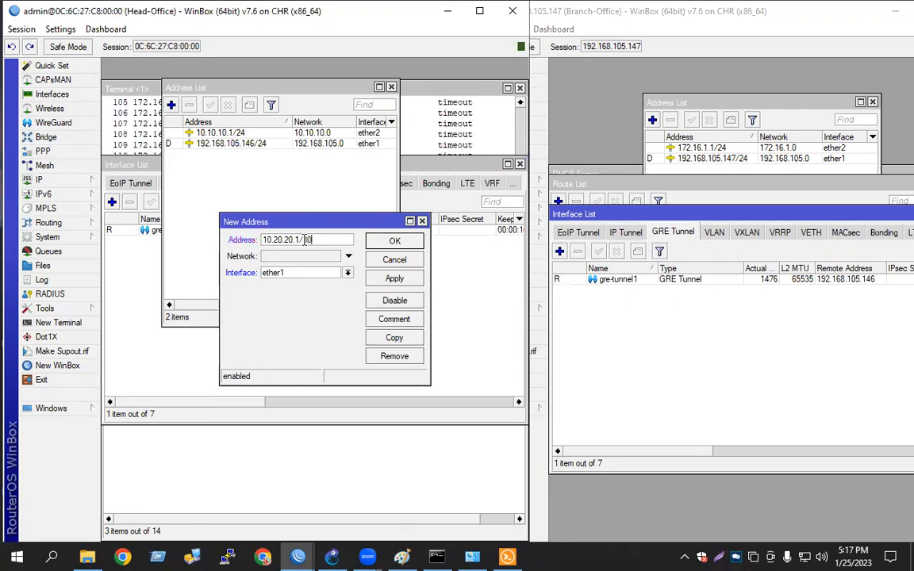
pyautogui.click(349, 273)
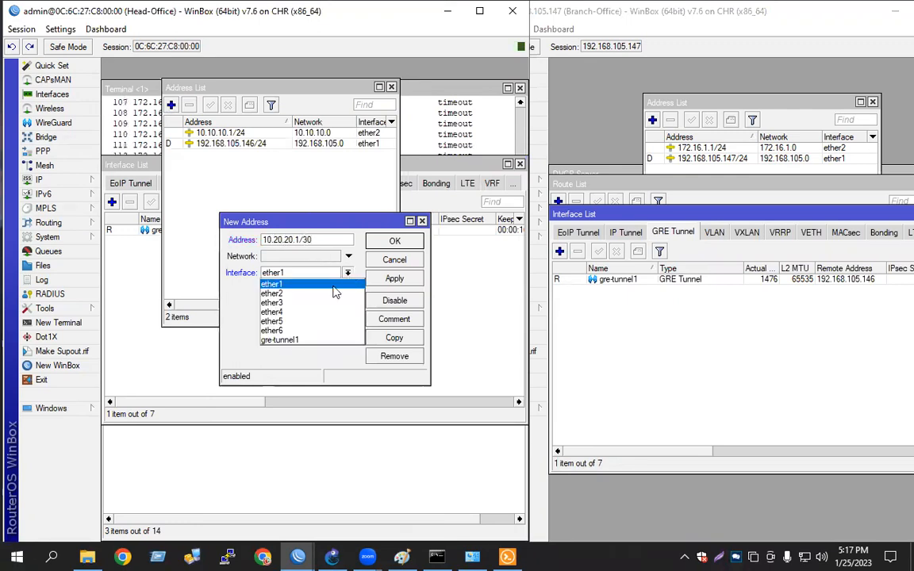
pyautogui.click(287, 341)
pyautogui.click(394, 280)
pyautogui.click(394, 240)
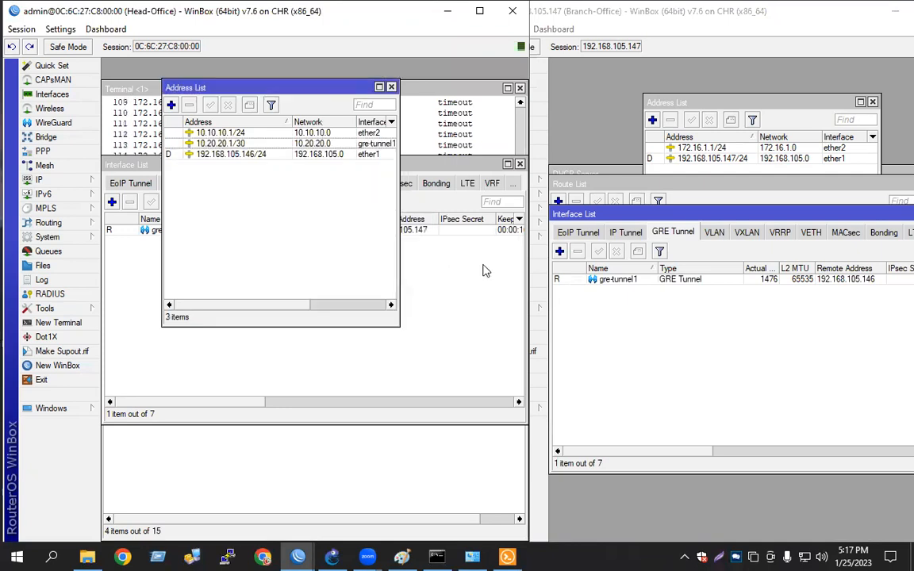
# On Branch-Office, add the IP address 10.20.20.2/30 on interface gre-tunnel1
pyautogui.click(632, 344)
pyautogui.click(500, 181)
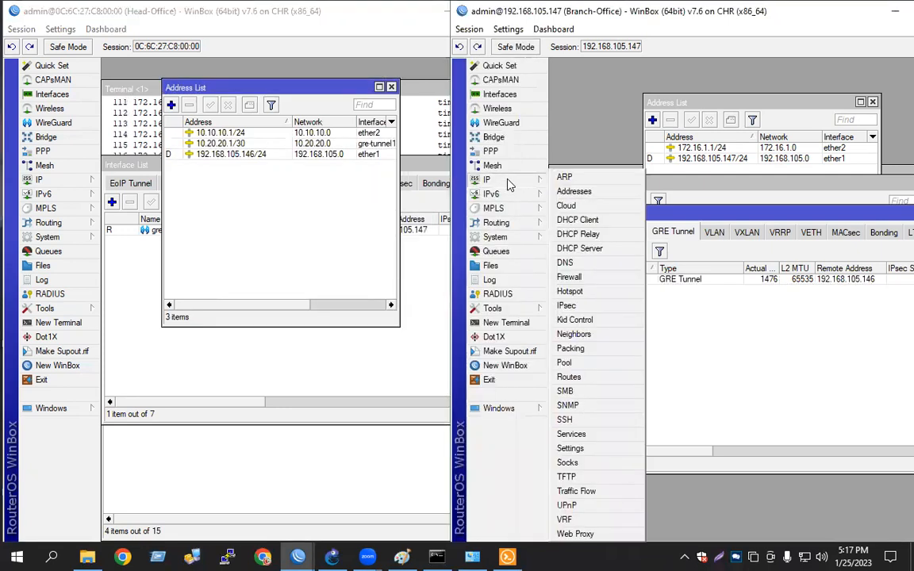
pyautogui.click(512, 177)
pyautogui.click(652, 120)
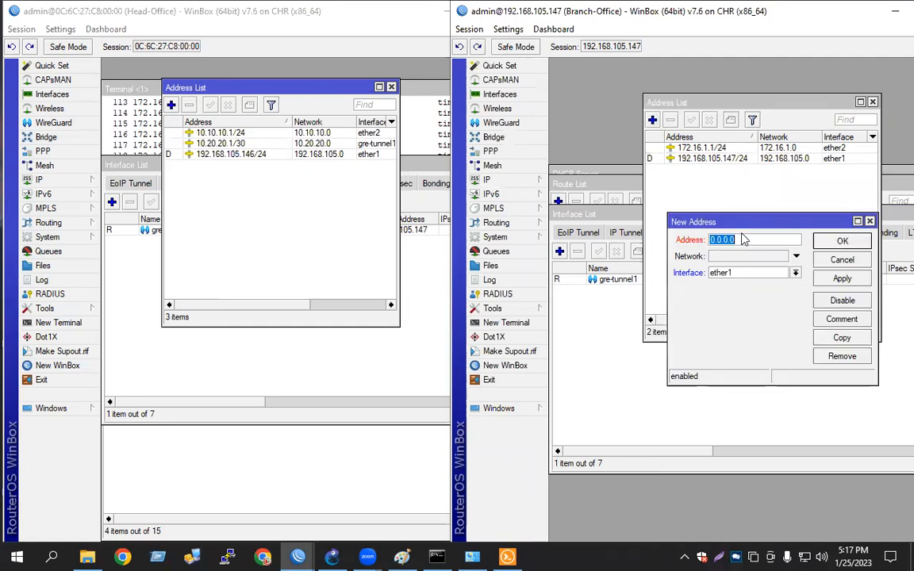
pyautogui.write('10.20.2')
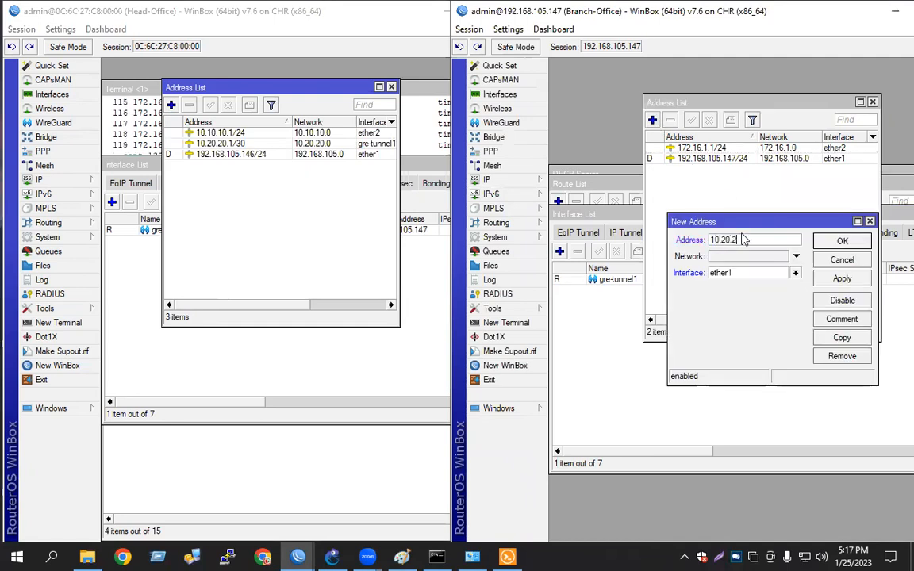
pyautogui.write('0.2/3')
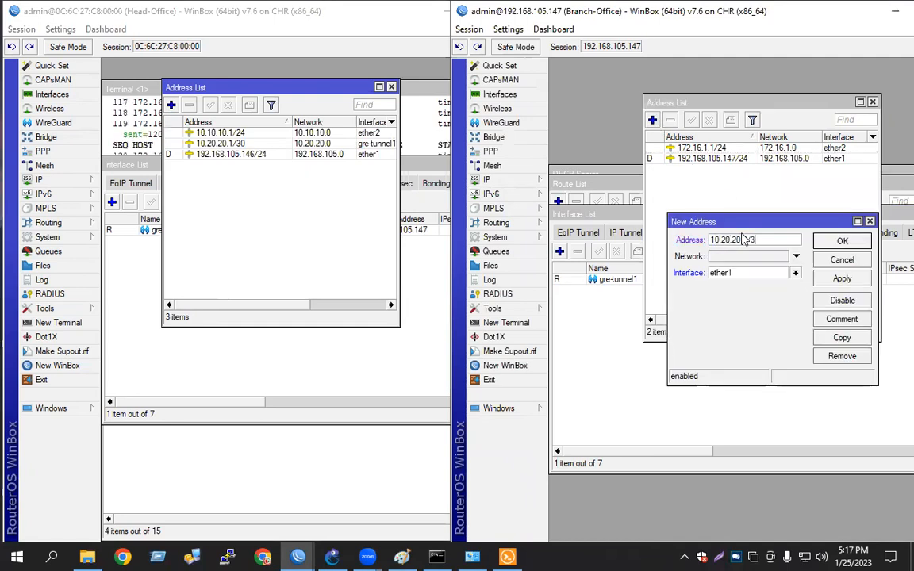
pyautogui.write('0')
pyautogui.click(796, 273)
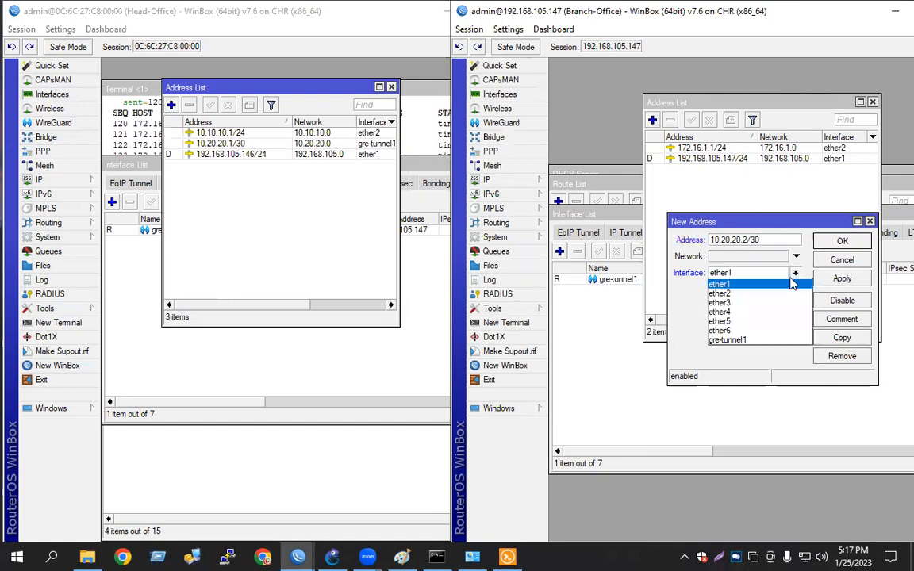
pyautogui.click(727, 340)
pyautogui.click(842, 279)
pyautogui.click(837, 241)
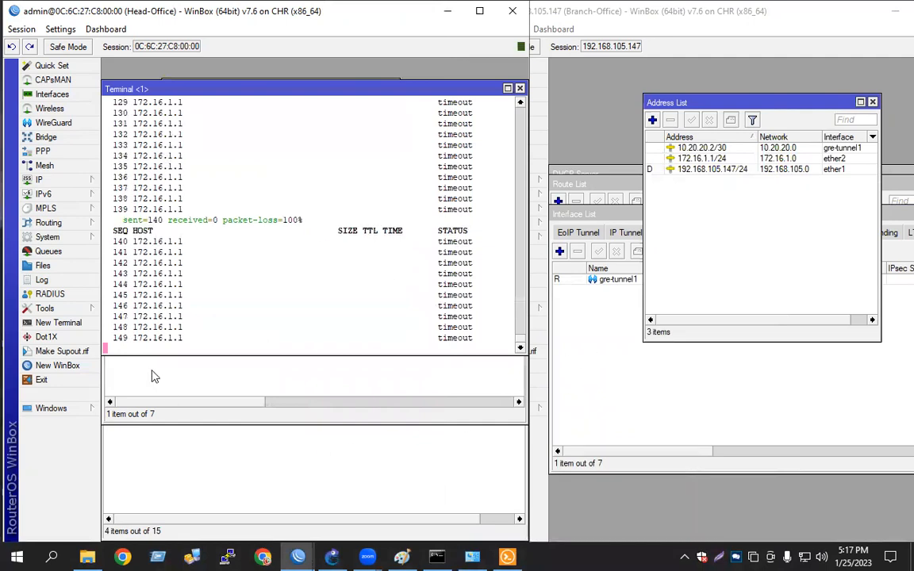
# On Head-Office, add a static route to 172.16.1.0/24 with gateway 10.20.20.2
pyautogui.click(64, 179)
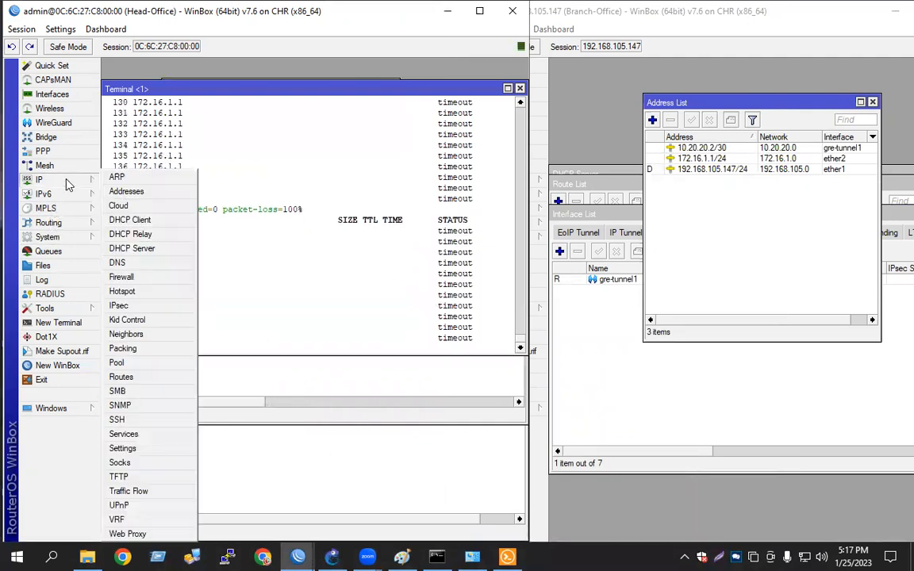
pyautogui.click(131, 377)
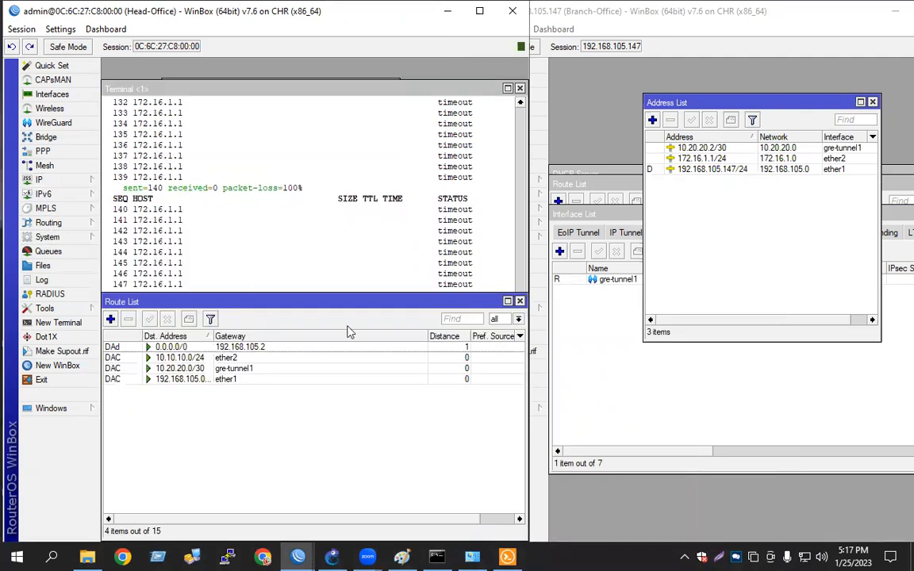
pyautogui.click(111, 319)
pyautogui.click(331, 557)
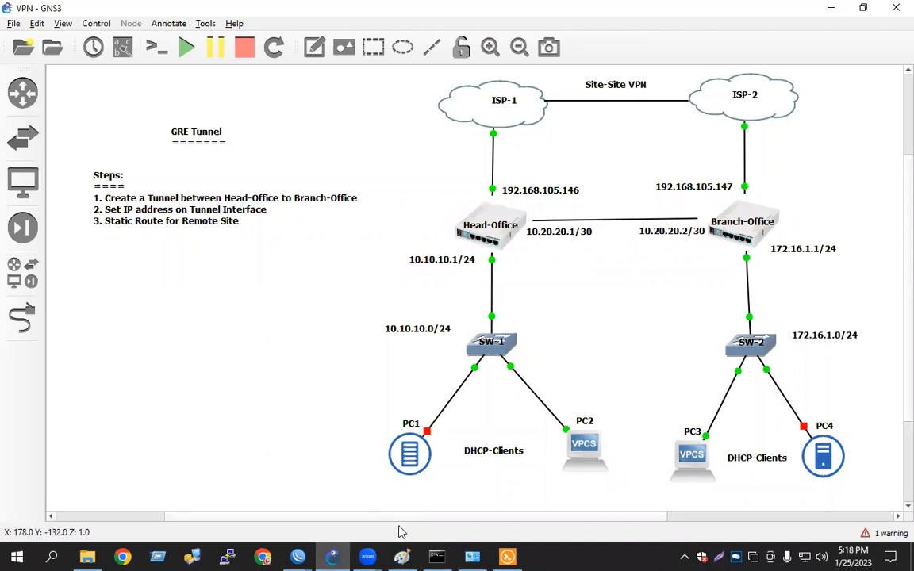
pyautogui.hotkey('alt', 'Tab')
pyautogui.write('172.16.1.0/2')
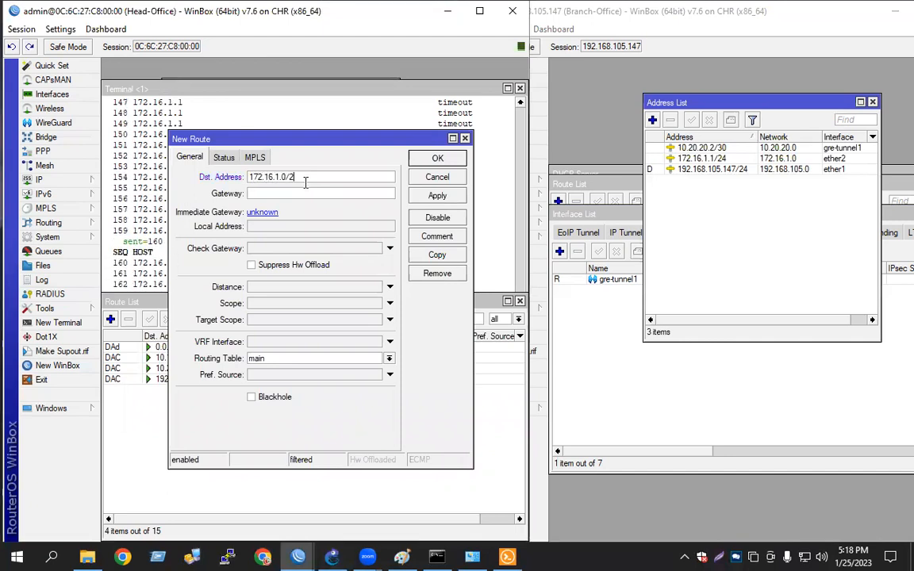
pyautogui.write('10.20.20.2')
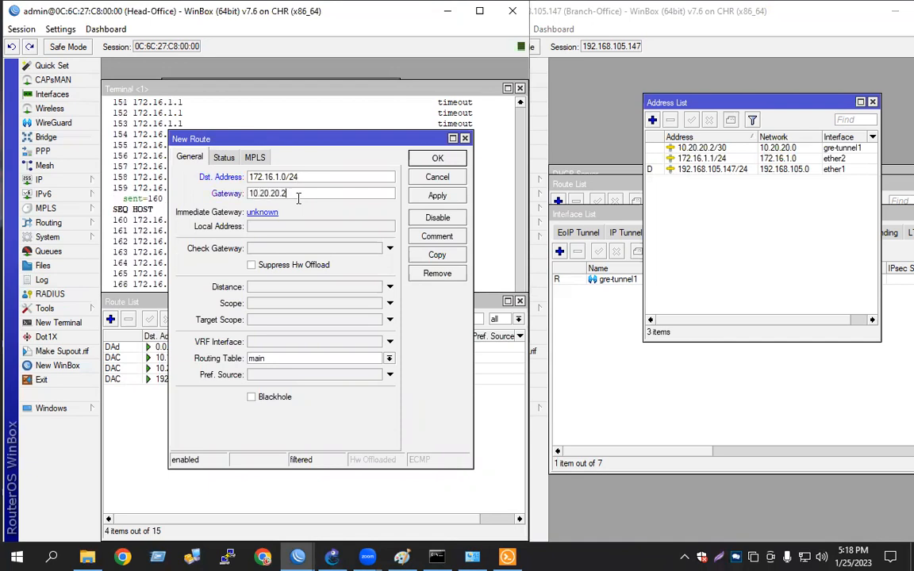
pyautogui.click(437, 196)
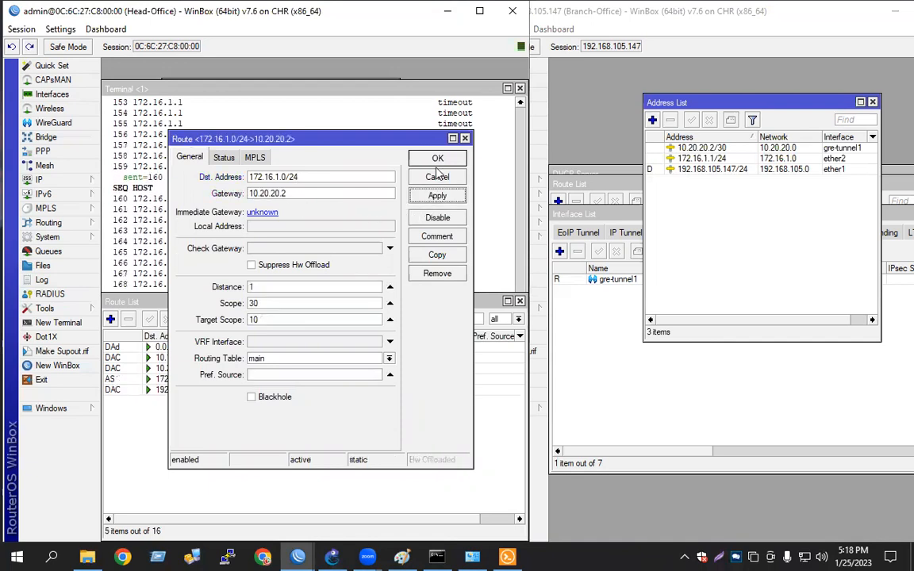
pyautogui.click(438, 161)
# On Branch-Office, add a static route to 10.10.10.0/24 with gateway 10.20.20.1
pyautogui.click(687, 364)
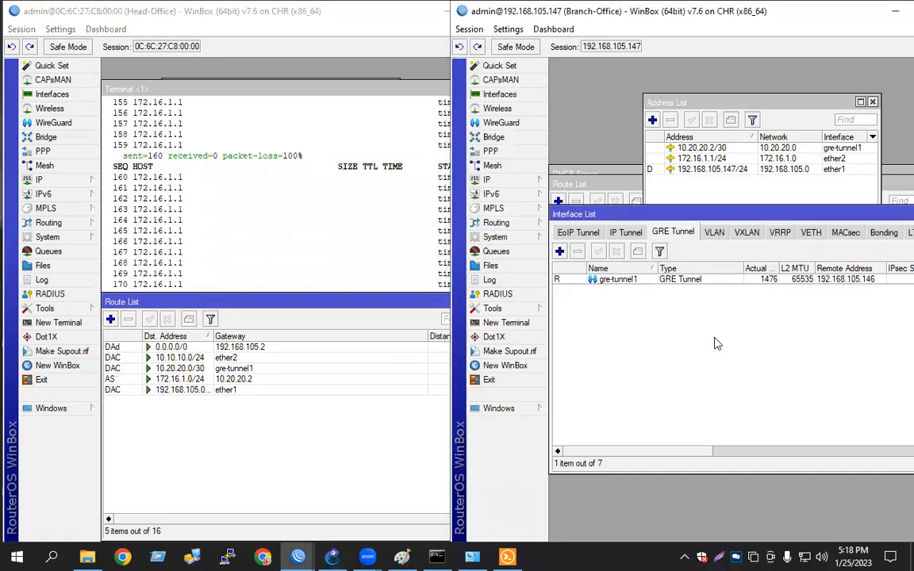
pyautogui.click(489, 180)
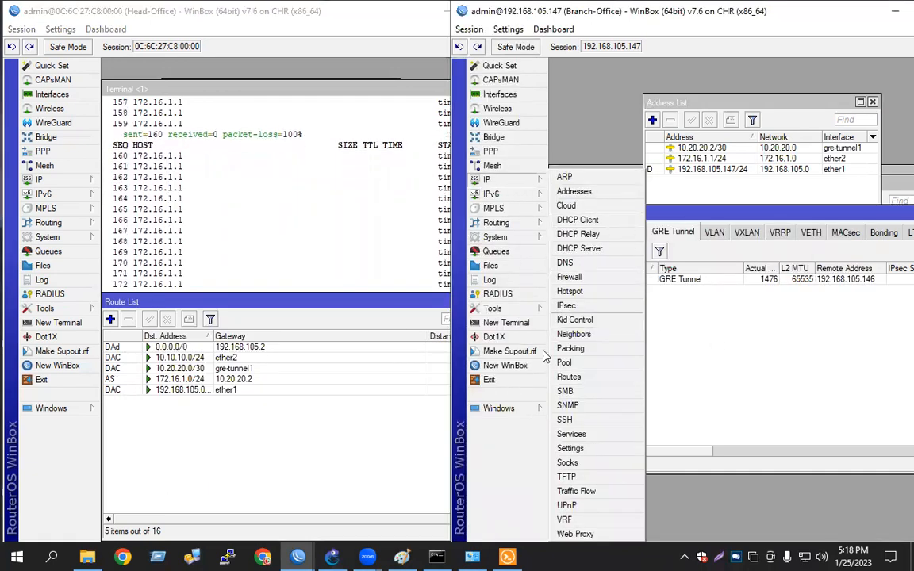
pyautogui.click(571, 377)
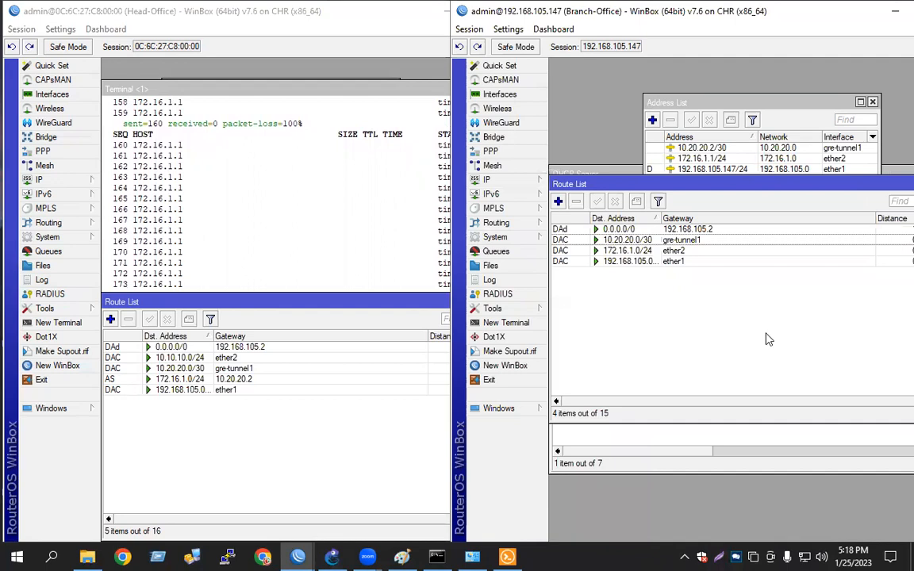
pyautogui.click(559, 201)
pyautogui.click(332, 557)
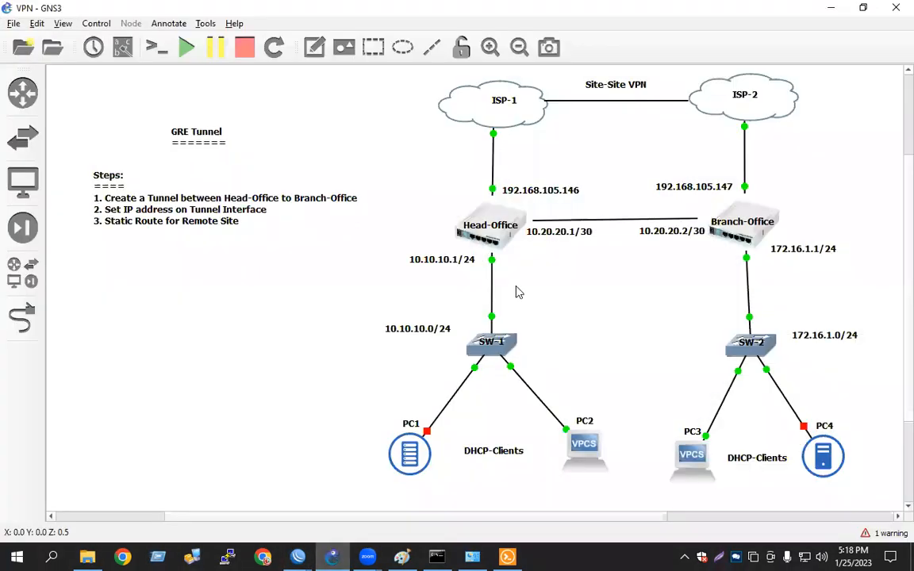
pyautogui.click(331, 555)
pyautogui.write('10.10.10.0')
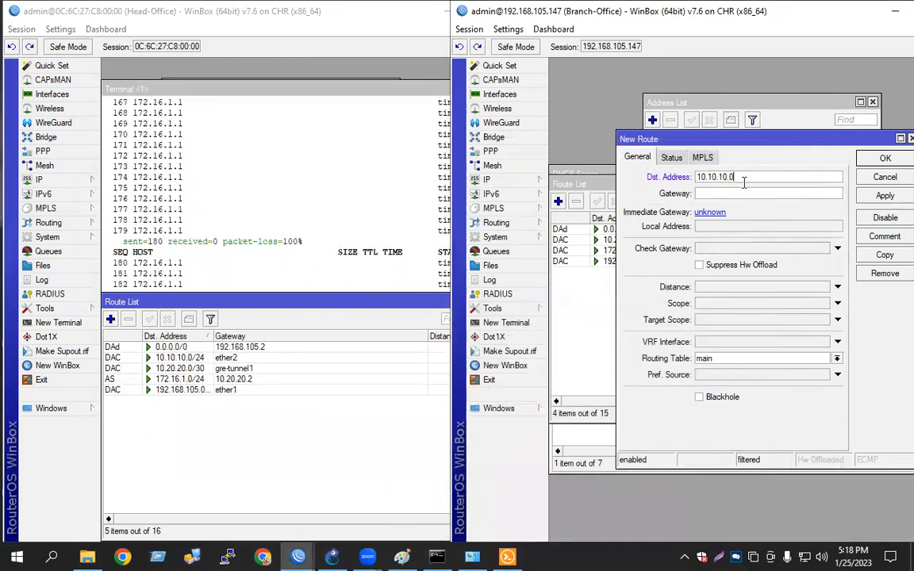
pyautogui.write('/24')
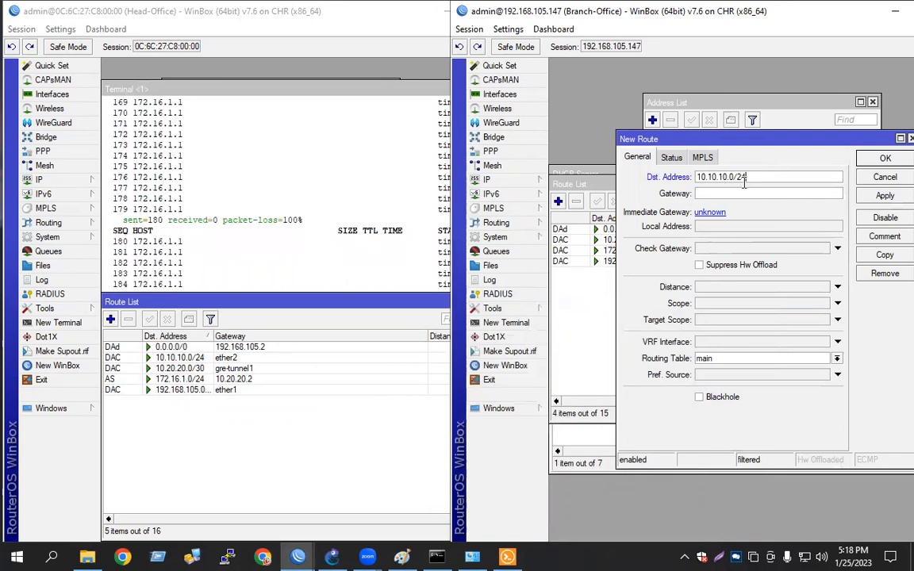
pyautogui.hotkey('alt', 'Tab')
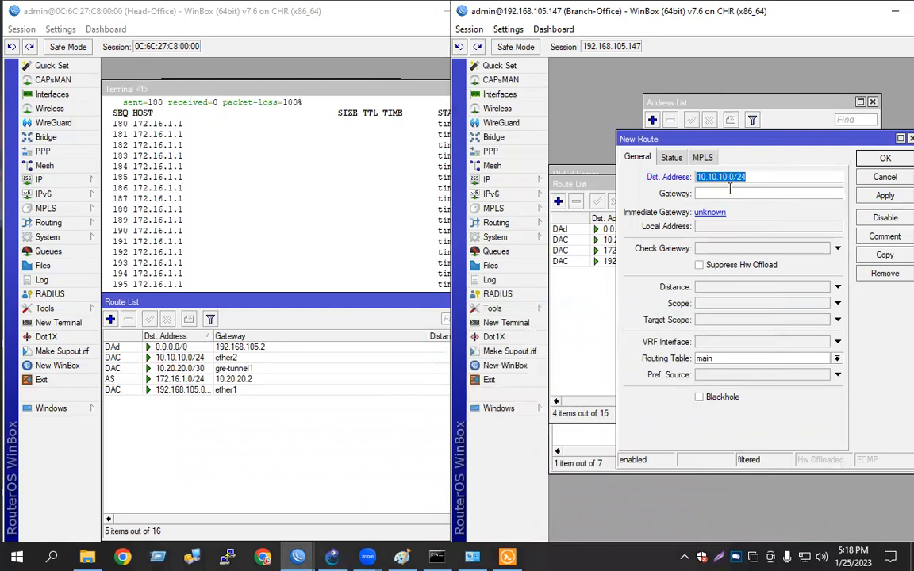
pyautogui.click(729, 192)
pyautogui.write('10.20.20.1')
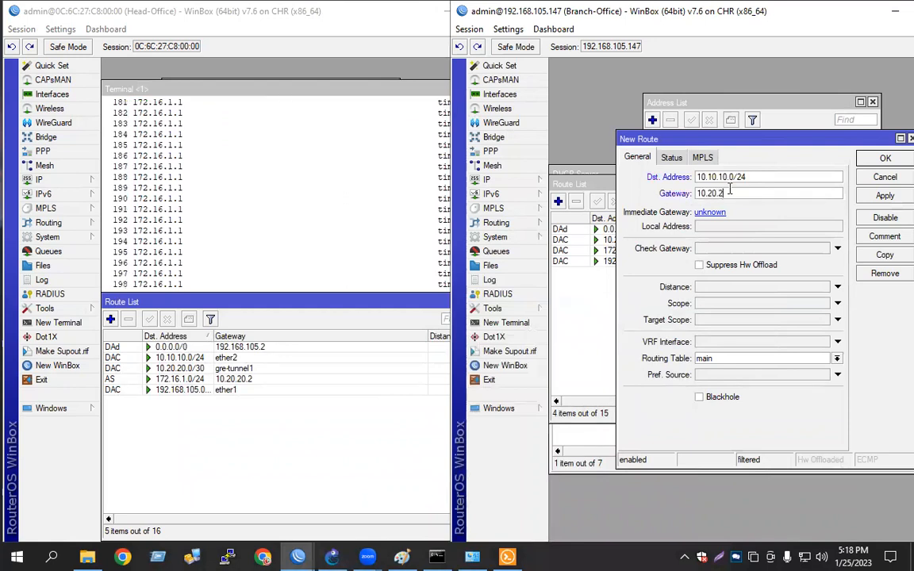
pyautogui.click(886, 196)
pyautogui.click(885, 158)
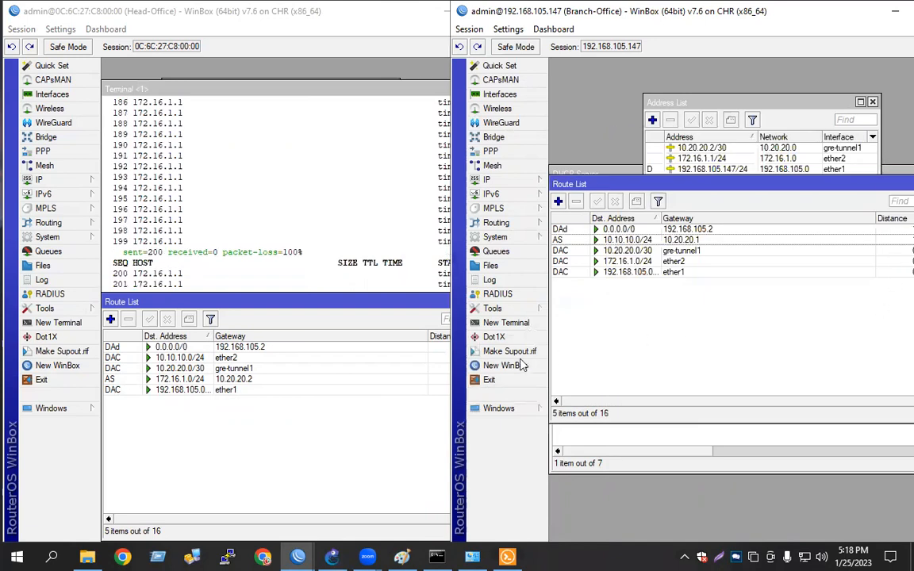
# Rerun the ping from PC2 to 172.16.1.254 to test connectivity across the GRE tunnel
pyautogui.click(283, 183)
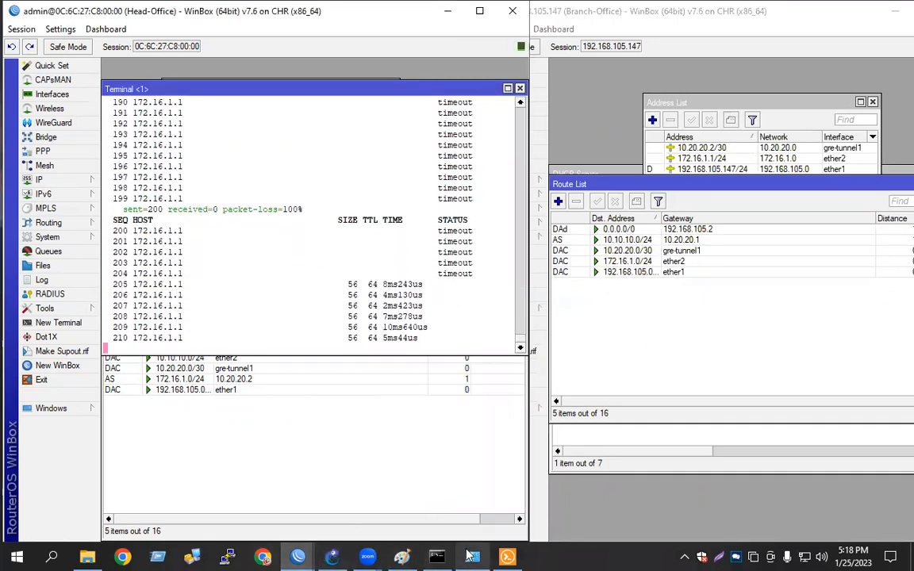
pyautogui.click(507, 556)
pyautogui.press('Up')
pyautogui.press('Return')
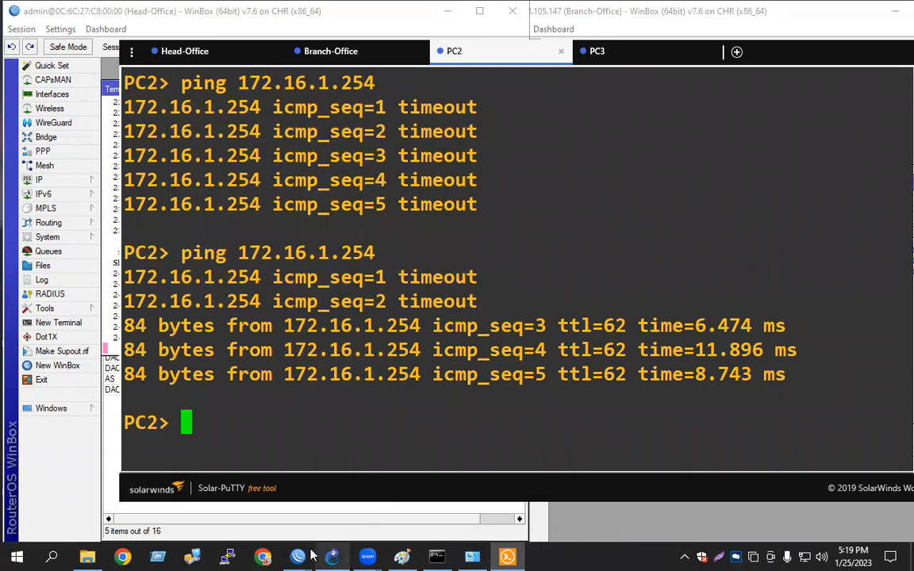
# Switch to the web browser and search for "IPIP tunnel vs GRE Tunnel"
pyautogui.click(264, 557)
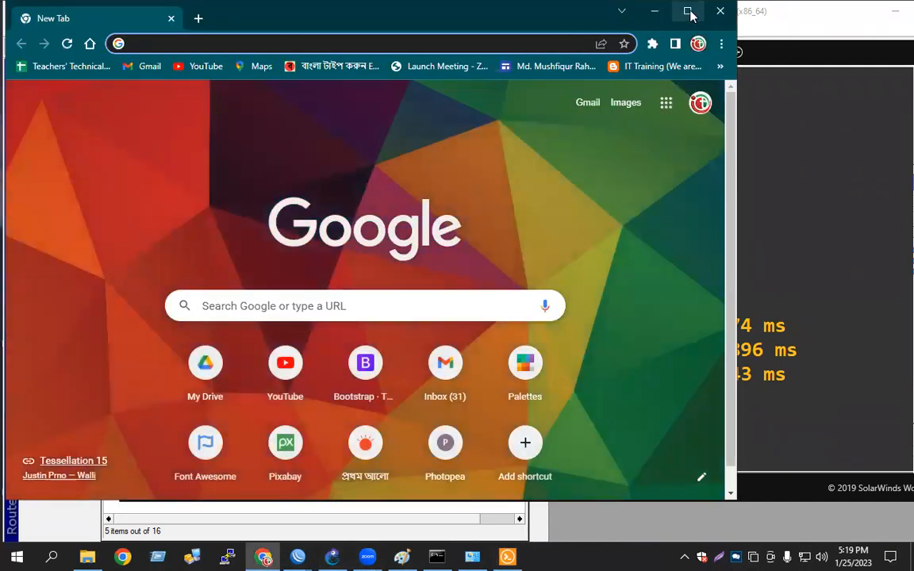
pyautogui.click(687, 12)
pyautogui.click(538, 36)
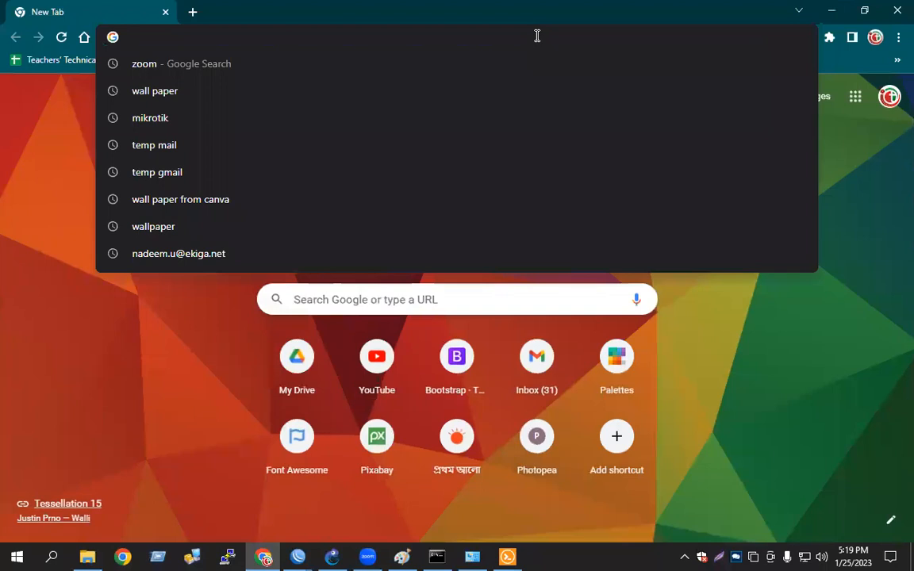
pyautogui.write('IPIP ')
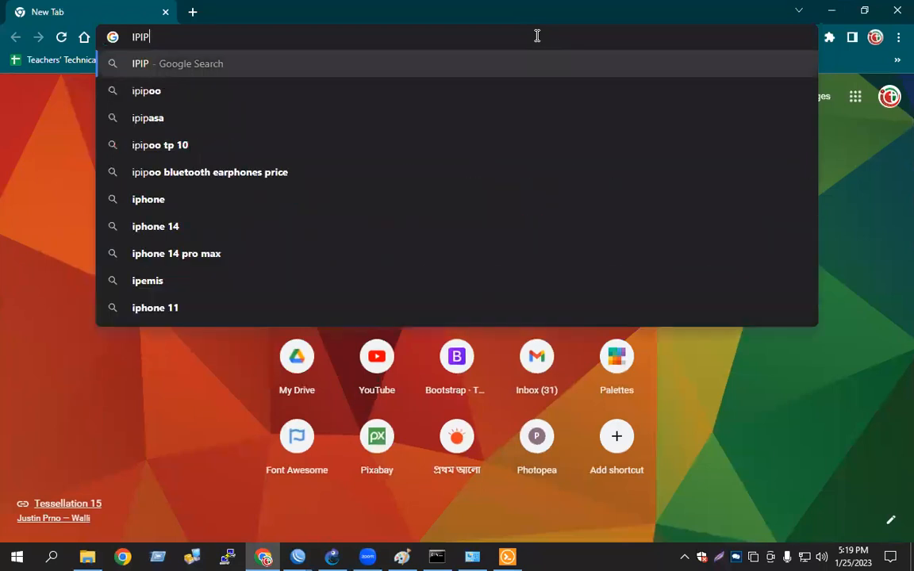
pyautogui.write('tunnel')
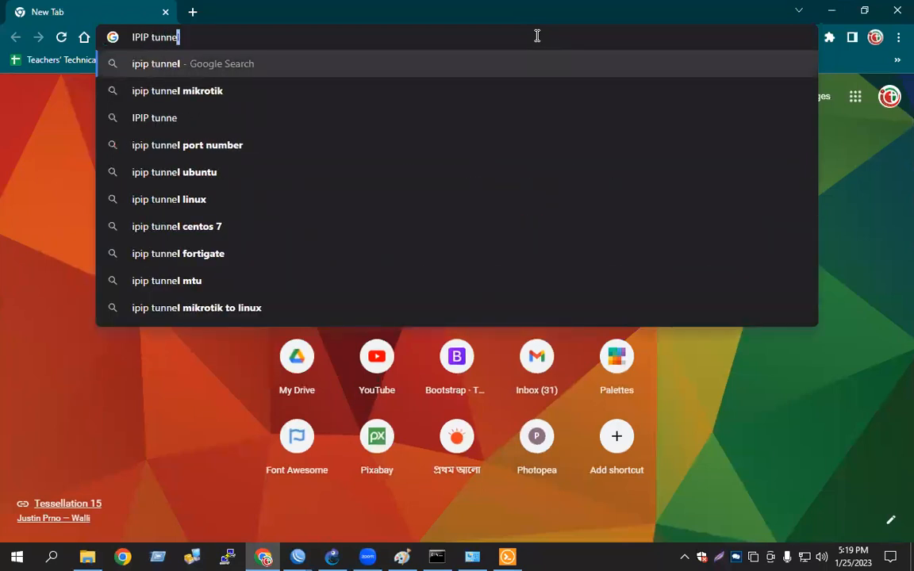
pyautogui.write(' vs')
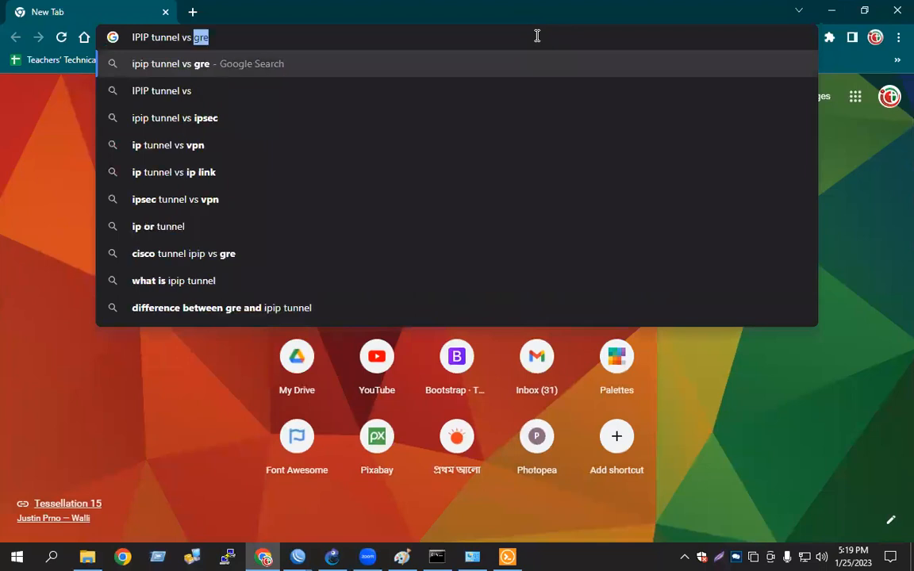
pyautogui.write(' GRE T')
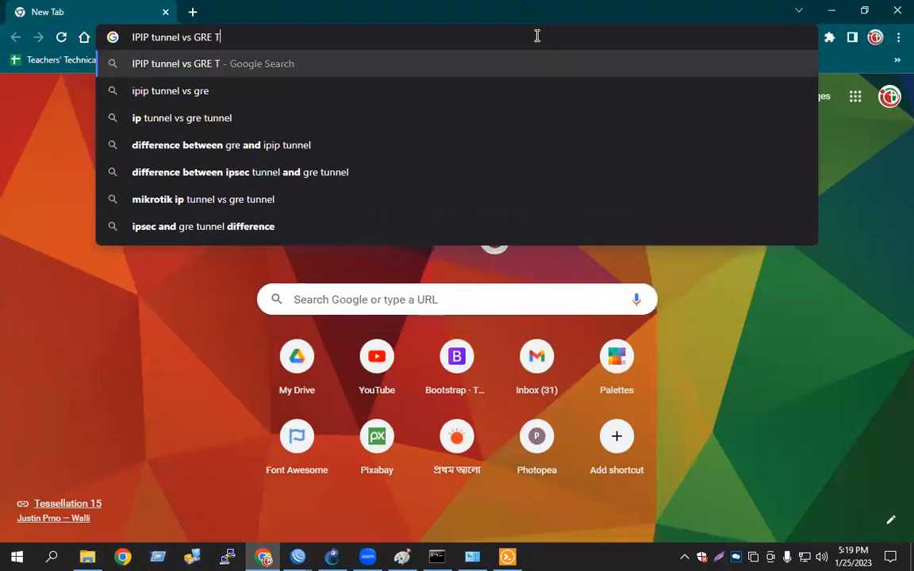
pyautogui.write('uneel')
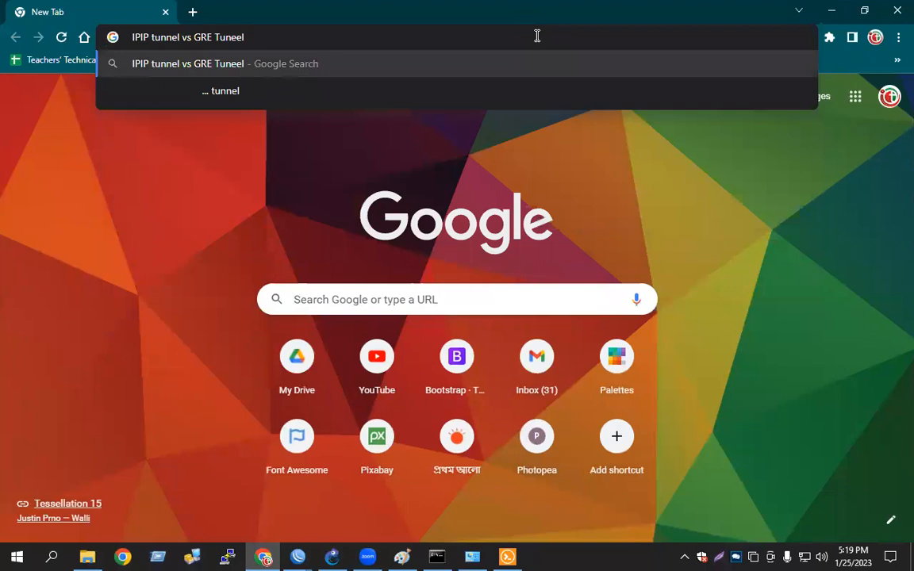
pyautogui.press('BackSpace')
pyautogui.press('BackSpace')
pyautogui.press('BackSpace')
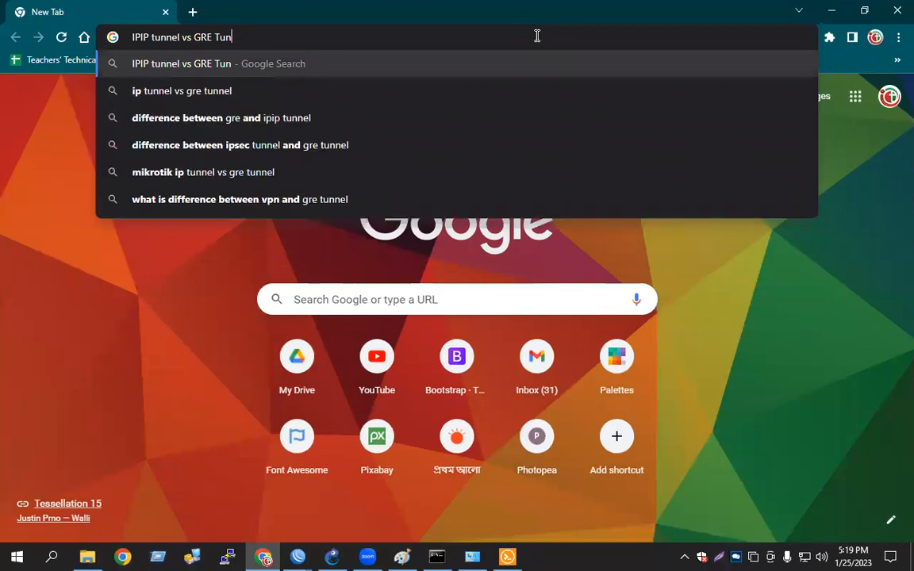
pyautogui.write('nel')
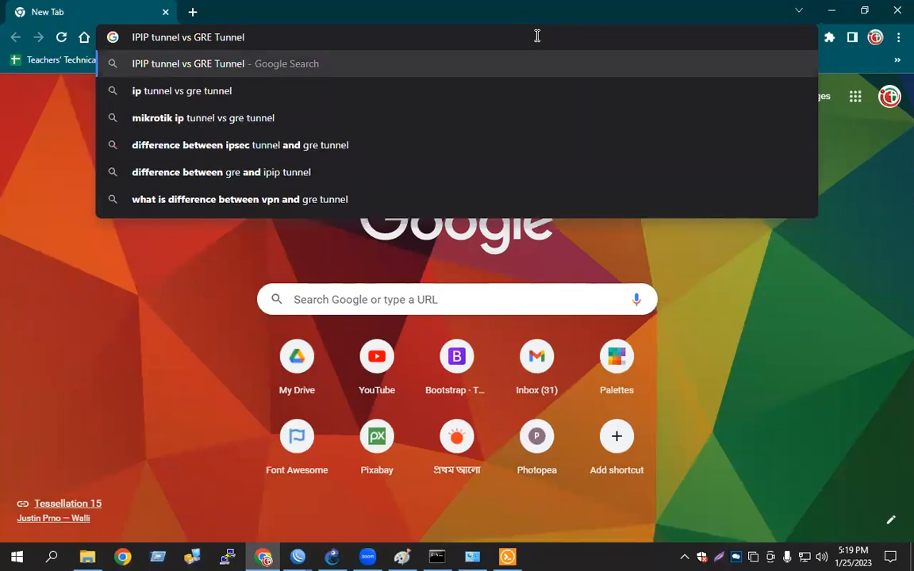
pyautogui.press('Return')
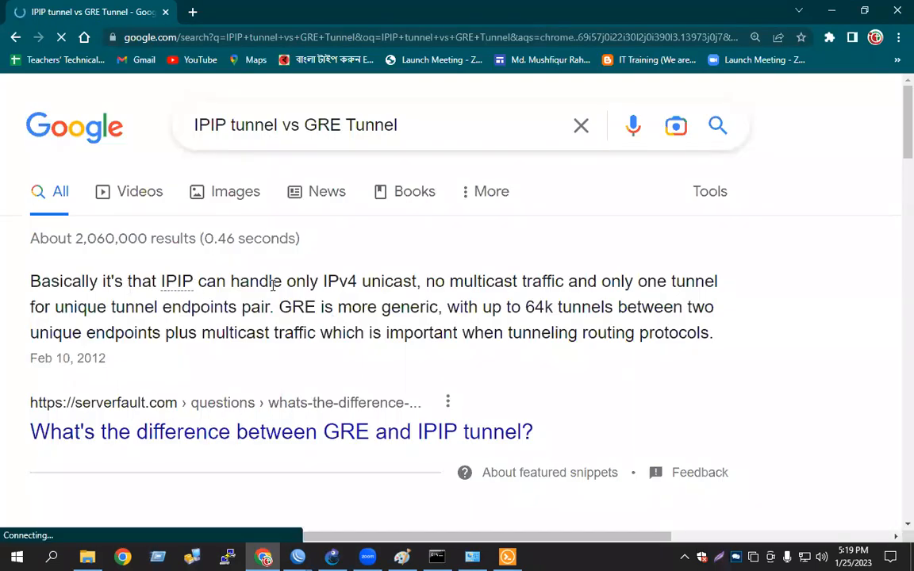
# Highlight the phrases about IPIP's limitations in the featured search snippet
pyautogui.moveTo(420, 289); pyautogui.dragTo(322, 283)
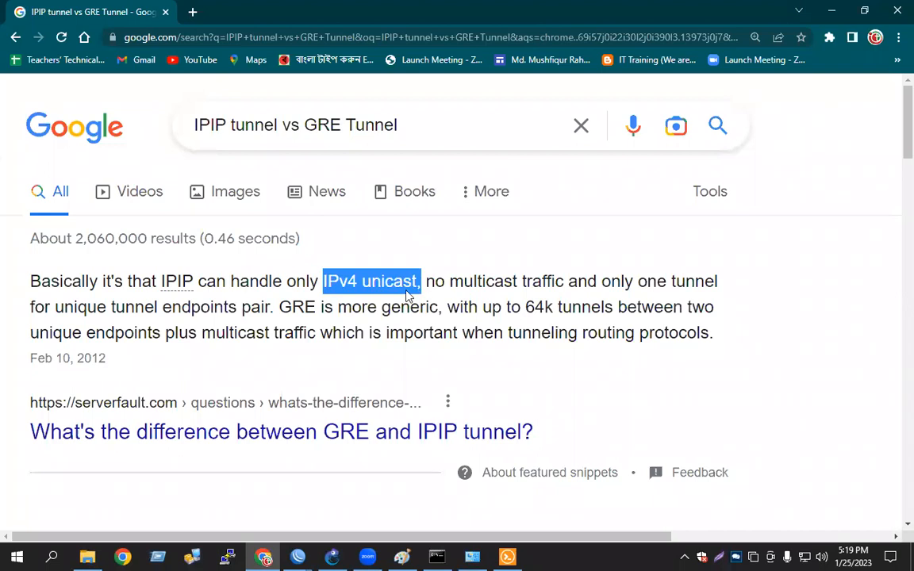
pyautogui.moveTo(419, 290); pyautogui.dragTo(418, 290)
pyautogui.moveTo(435, 282); pyautogui.dragTo(568, 284)
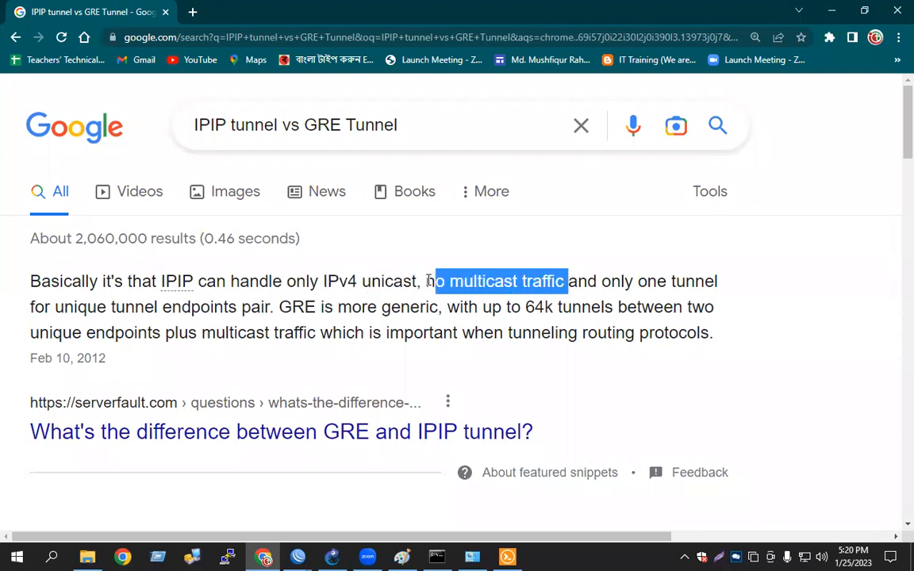
pyautogui.moveTo(428, 281); pyautogui.dragTo(427, 281)
pyautogui.click(429, 282)
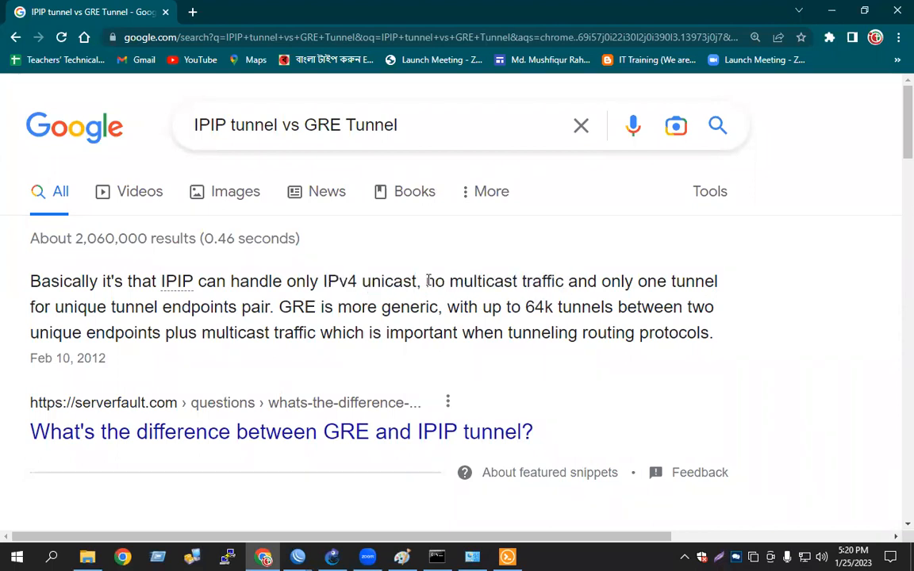
pyautogui.moveTo(565, 282); pyautogui.dragTo(423, 281)
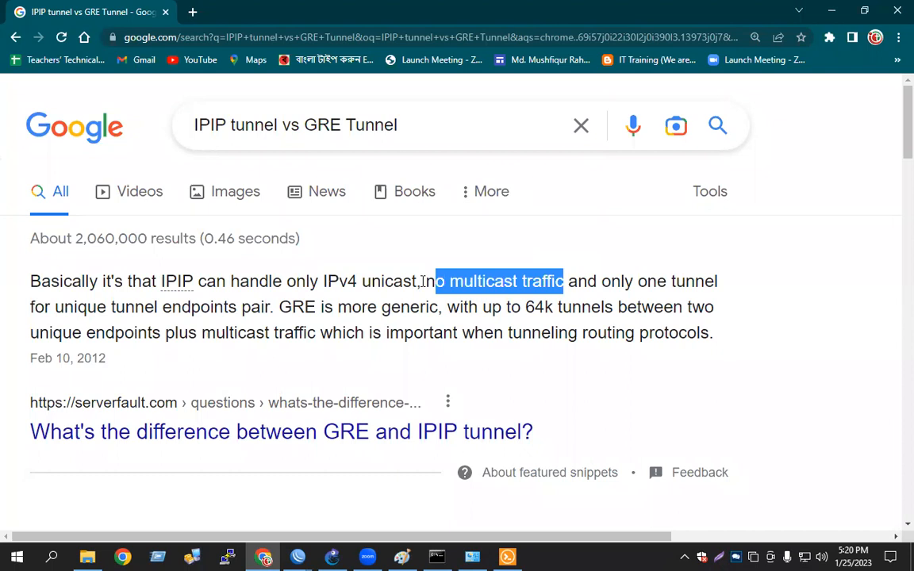
pyautogui.click(441, 279)
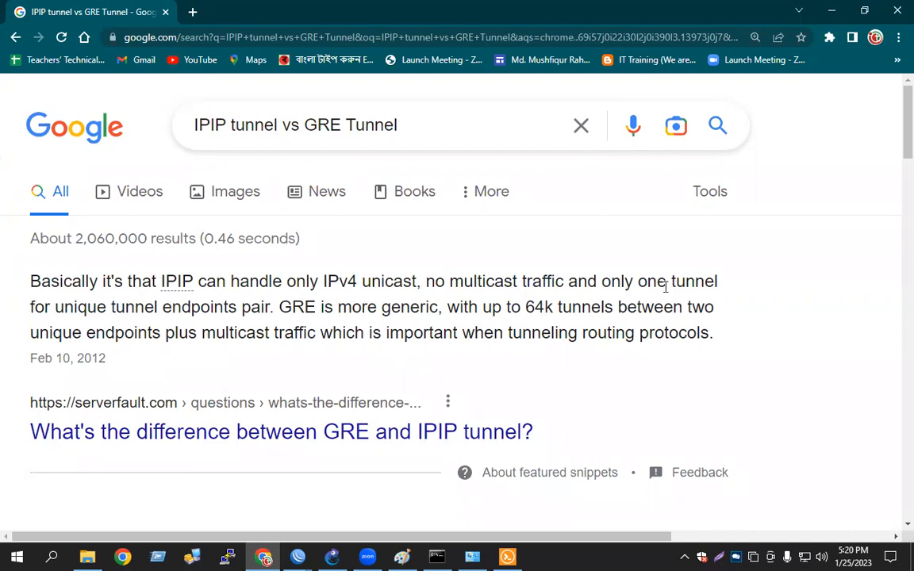
# Highlight the phrases about GRE's advantages in the snippet, then minimize the browser
pyautogui.scroll(-2, 397, 155)
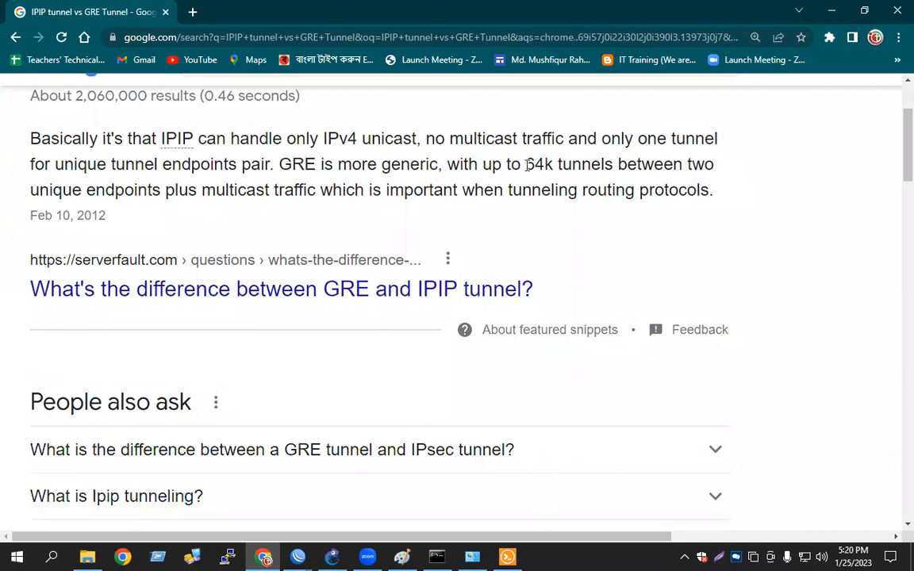
pyautogui.moveTo(525, 165); pyautogui.dragTo(595, 167)
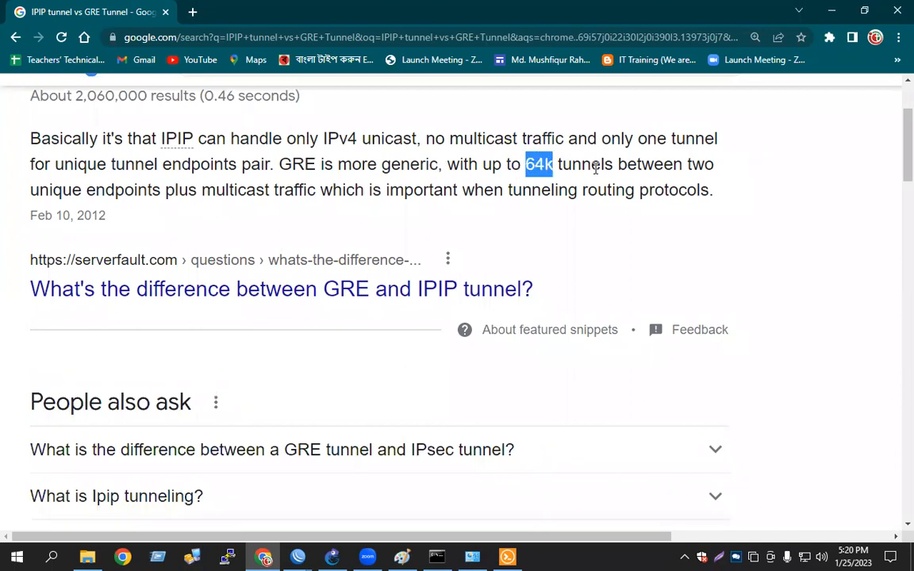
pyautogui.click(521, 163)
pyautogui.moveTo(529, 163); pyautogui.dragTo(612, 165)
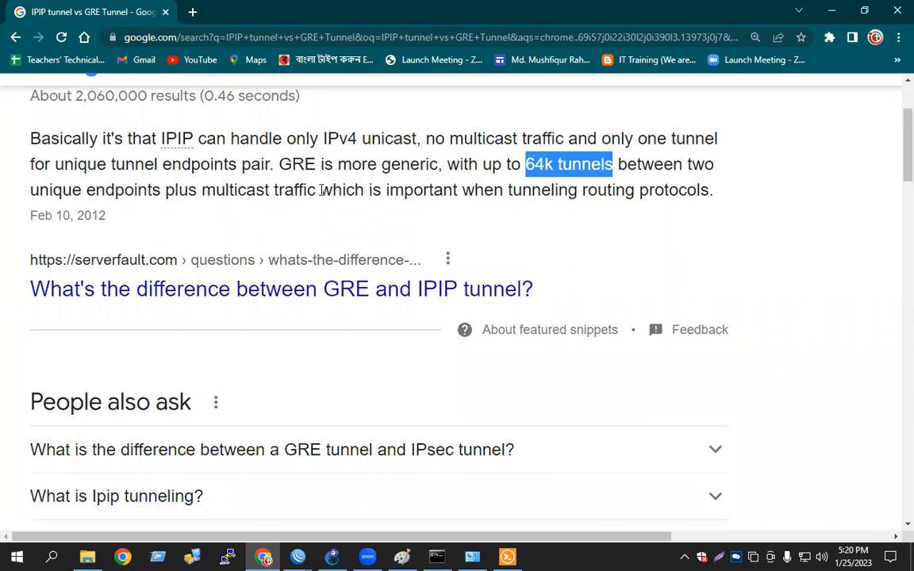
pyautogui.moveTo(213, 192); pyautogui.dragTo(318, 191)
pyautogui.moveTo(212, 191); pyautogui.dragTo(212, 191)
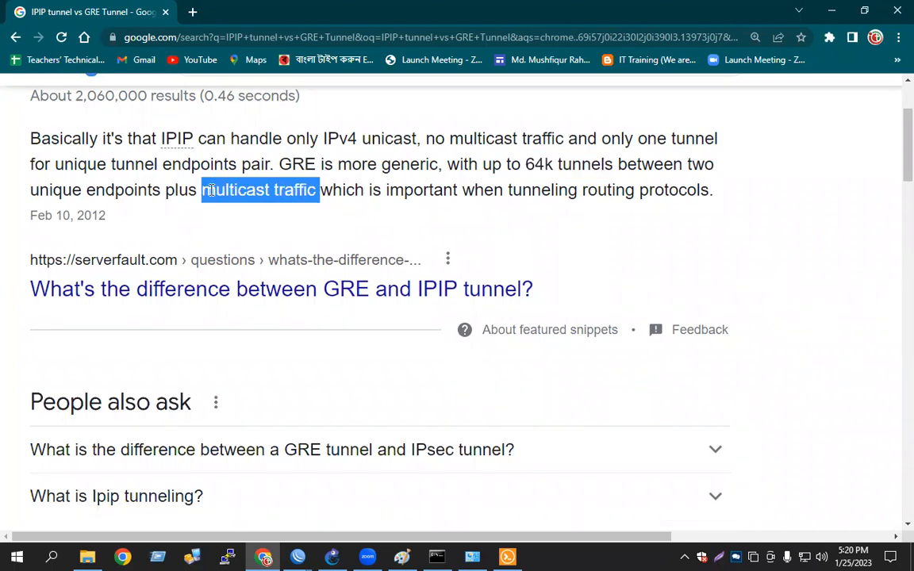
pyautogui.click(210, 191)
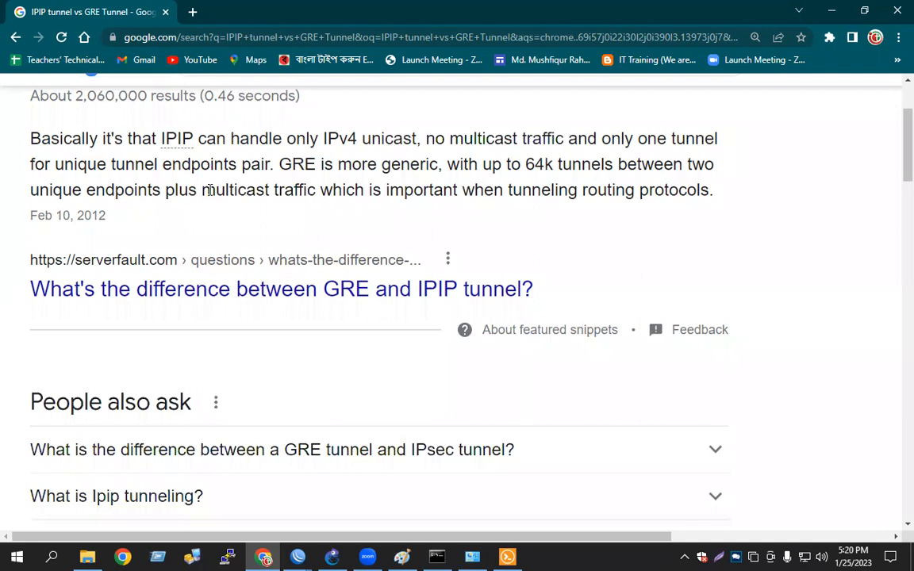
pyautogui.doubleClick(314, 158)
pyautogui.click(313, 158)
pyautogui.click(833, 10)
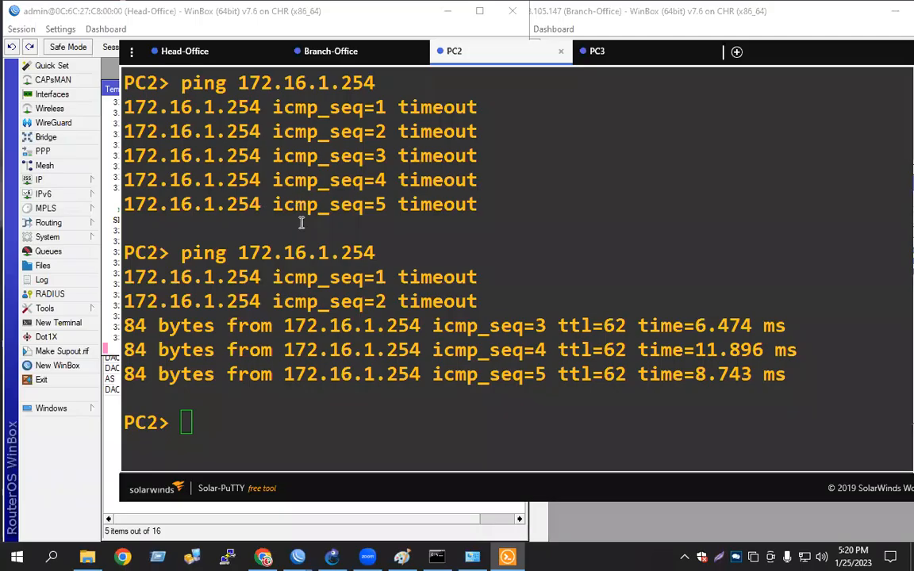